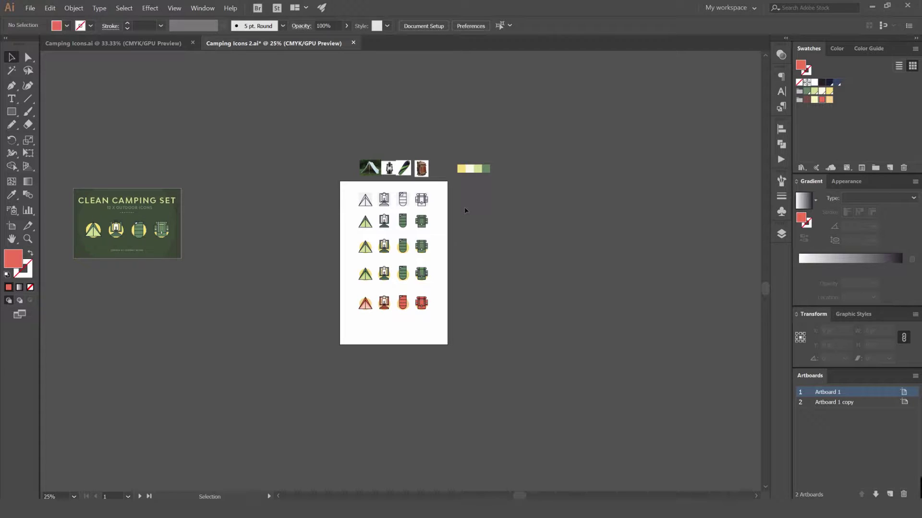
- Draw a new artboard of about 1732 × 1160 pt on the empty canvas beside the icon sheet
scroll(511, 249, "up", 2)
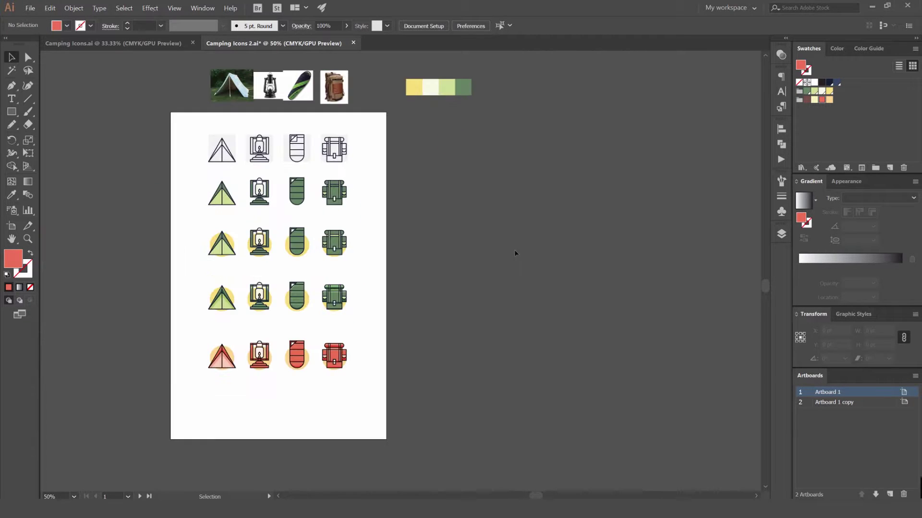
left_click_drag(569, 248, 362, 247)
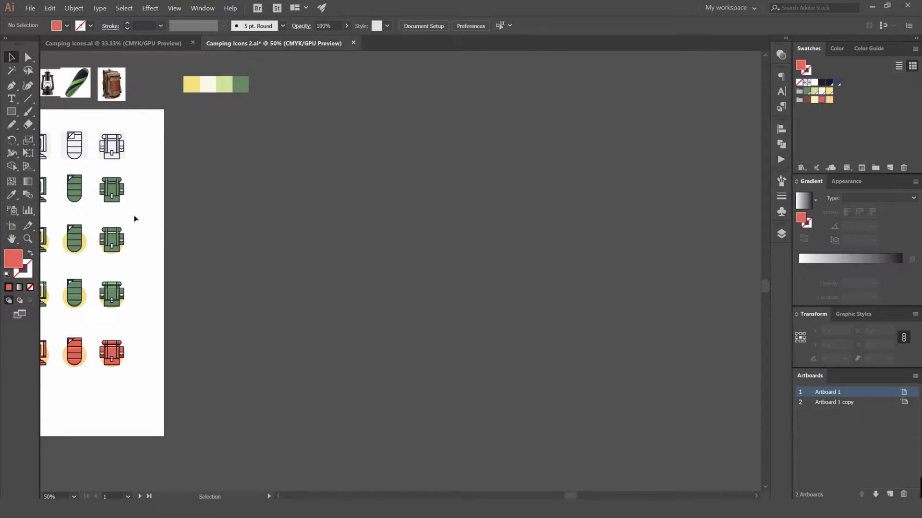
left_click(12, 226)
left_click_drag(355, 154, 667, 364)
left_click_drag(535, 330, 444, 297)
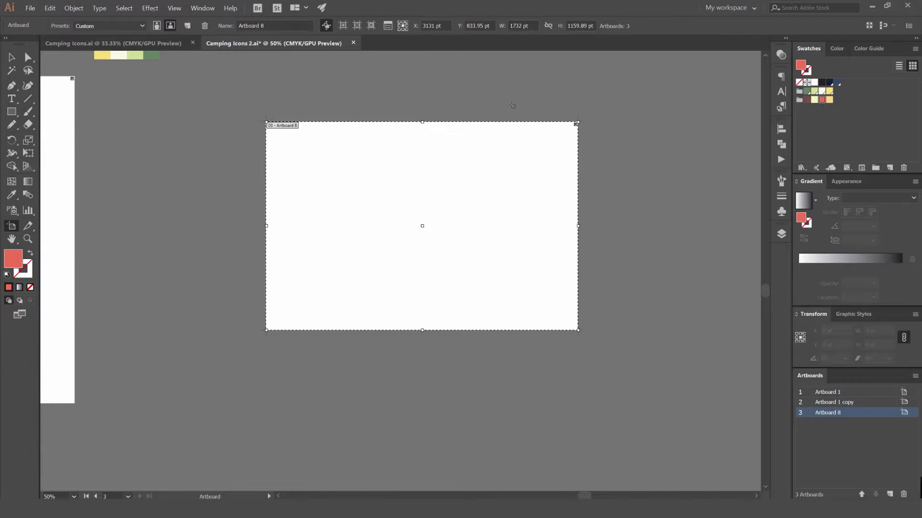
- Set the new artboard's size to 1920 × 1080 pt and leave artboard editing
left_click(525, 26)
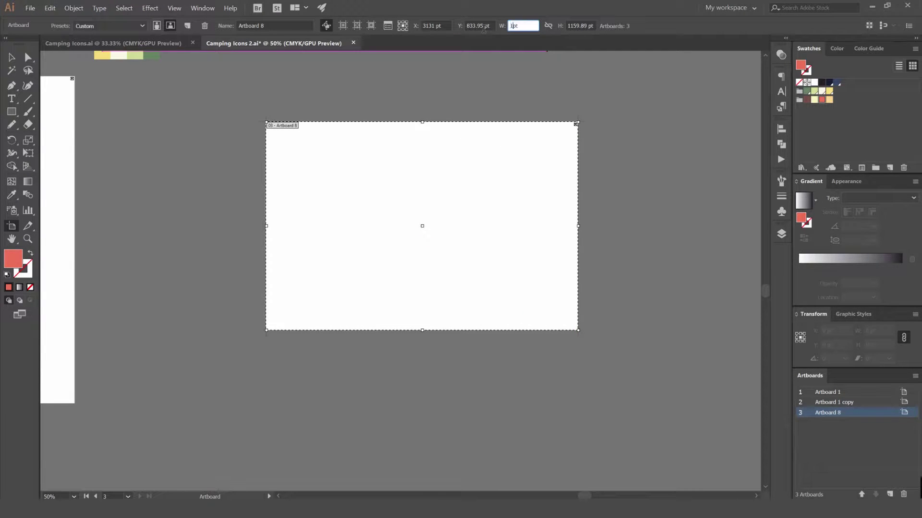
left_click(585, 26)
type("1080")
key("Return")
key("Escape")
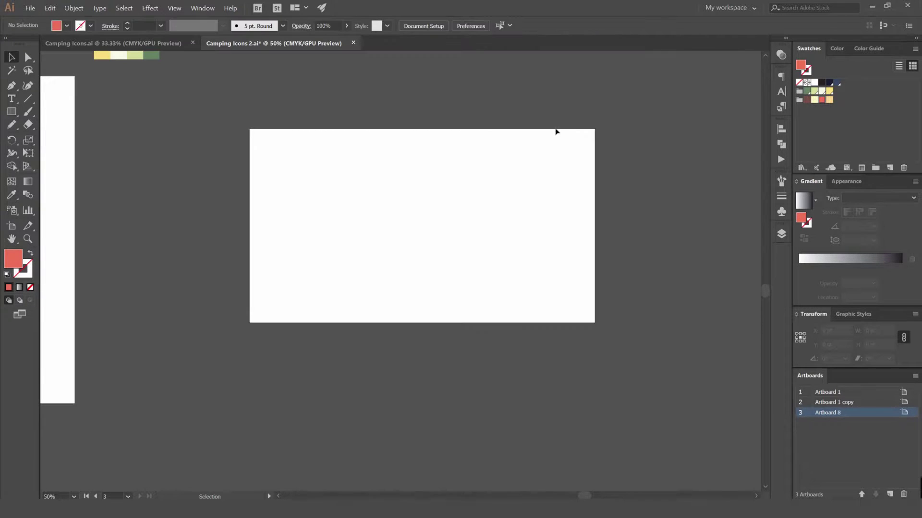
- Draw a 1920 × 1080 pt rectangle that covers the whole new artboard
scroll(361, 170, "down", 1)
scroll(360, 168, "up", 1)
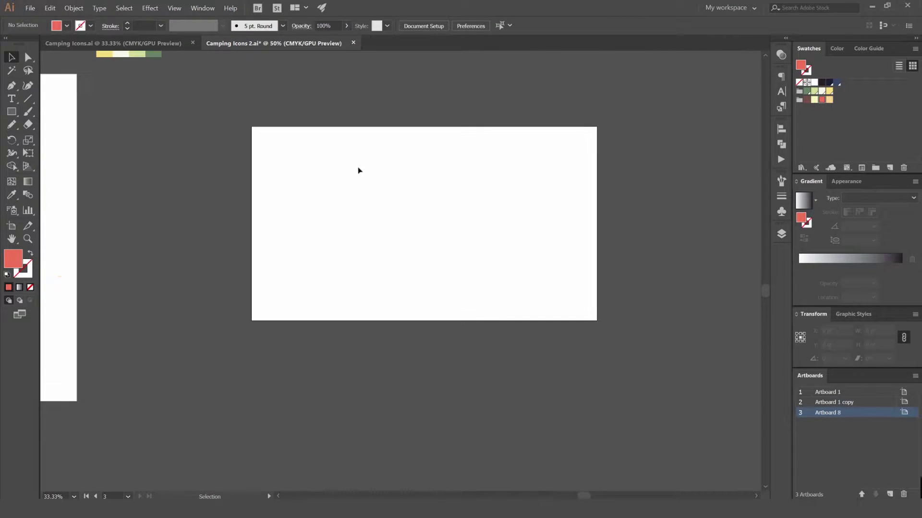
left_click_drag(372, 164, 375, 157)
scroll(483, 167, "up", 1)
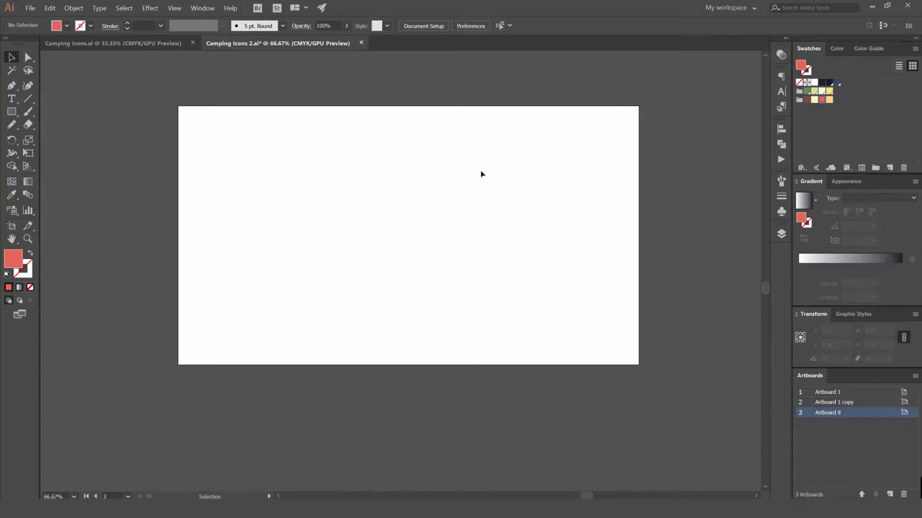
key("m")
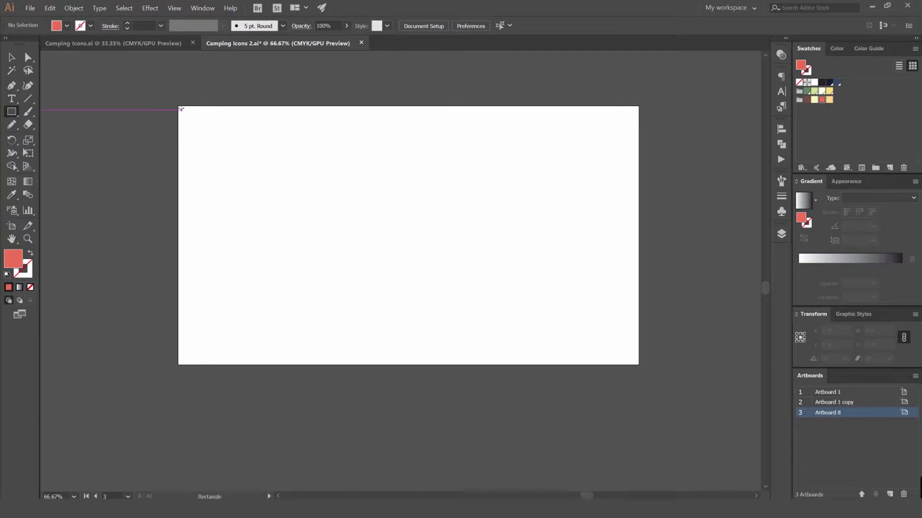
left_click_drag(178, 106, 639, 365)
- Rename the empty Red layer as Presentation
left_click(782, 239)
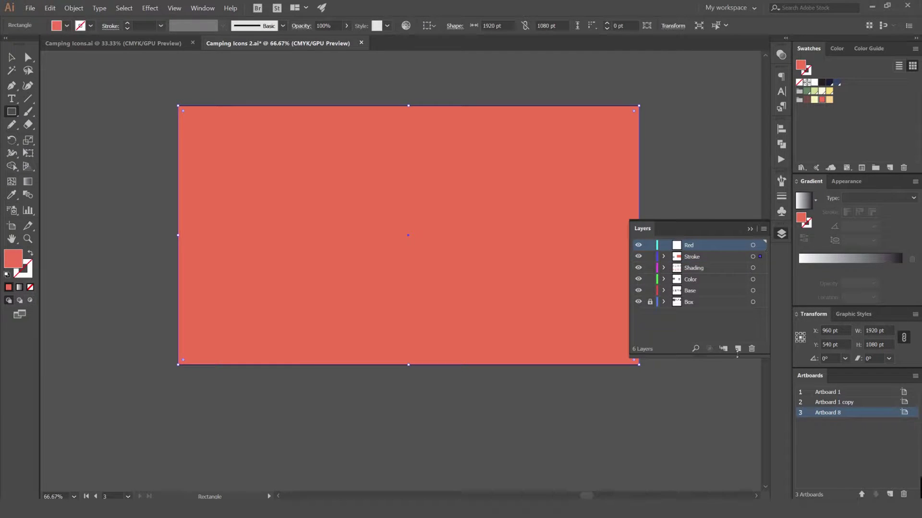
scroll(476, 298, "down", 3)
left_click(637, 245)
scroll(618, 257, "up", 2)
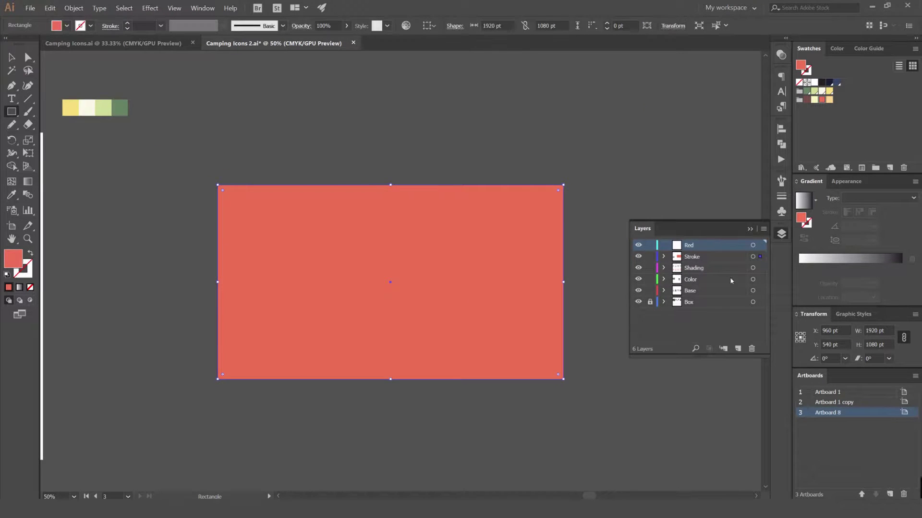
double_click(690, 246)
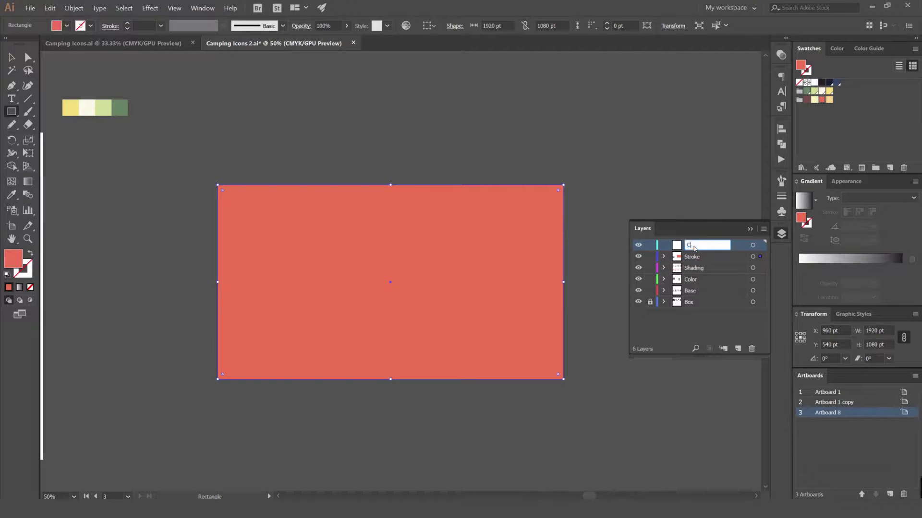
type("Presentation")
key("Return")
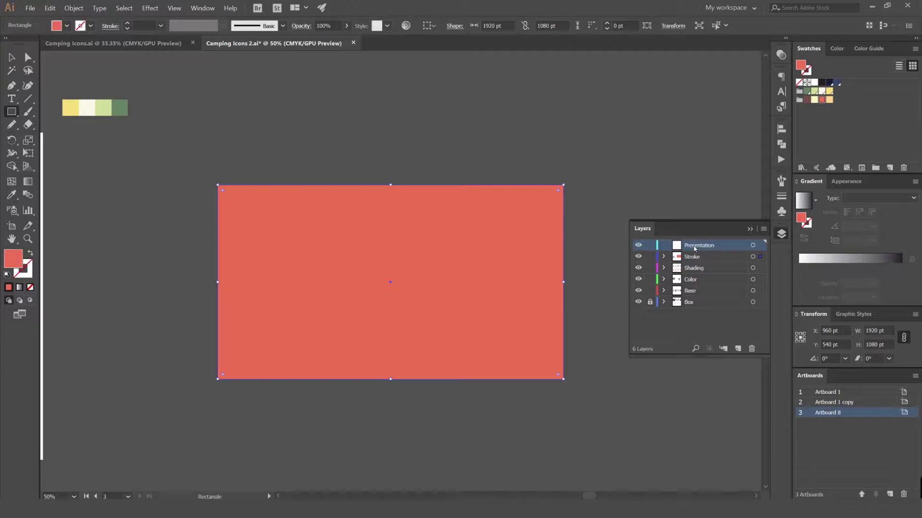
left_click(781, 233)
- Fill the background rectangle with the medium green swatch from the first colour group
key("v")
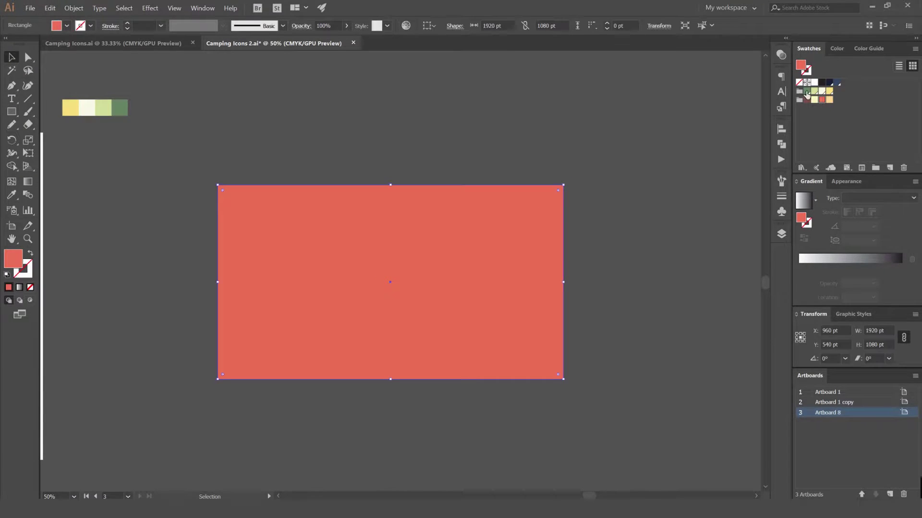
left_click(807, 92)
left_click(636, 140)
left_click_drag(557, 146, 591, 111)
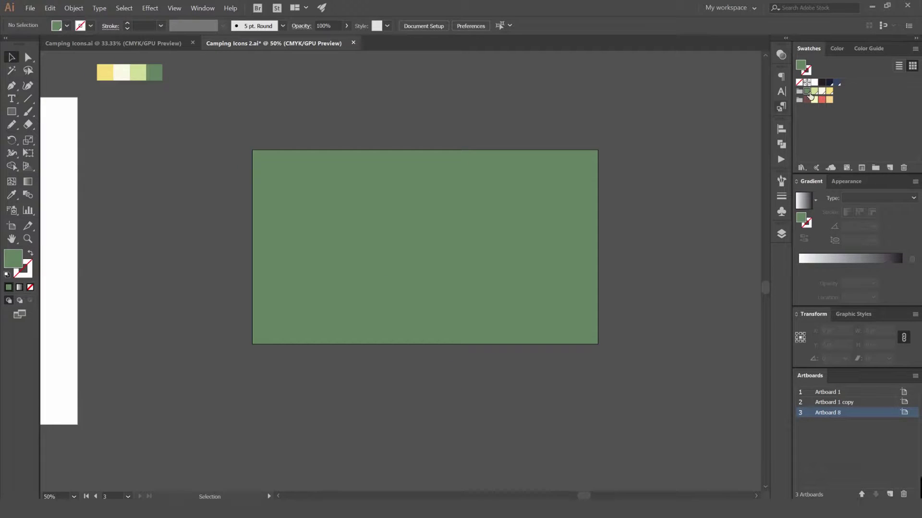
- Switch the colour sliders to CMYK and darken the rectangle's green fill by setting black to 60%
left_click(559, 201)
scroll(560, 202, "up", 1)
left_click(868, 48)
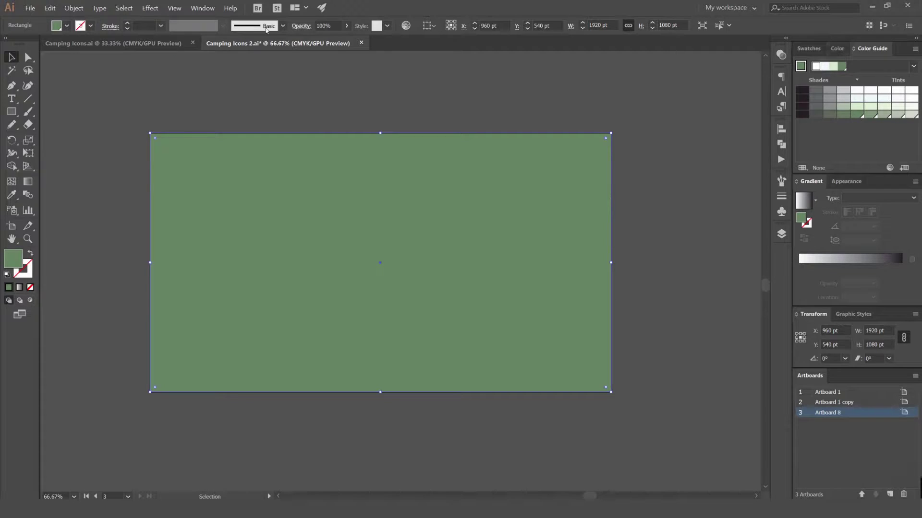
left_click(202, 8)
left_click(223, 151)
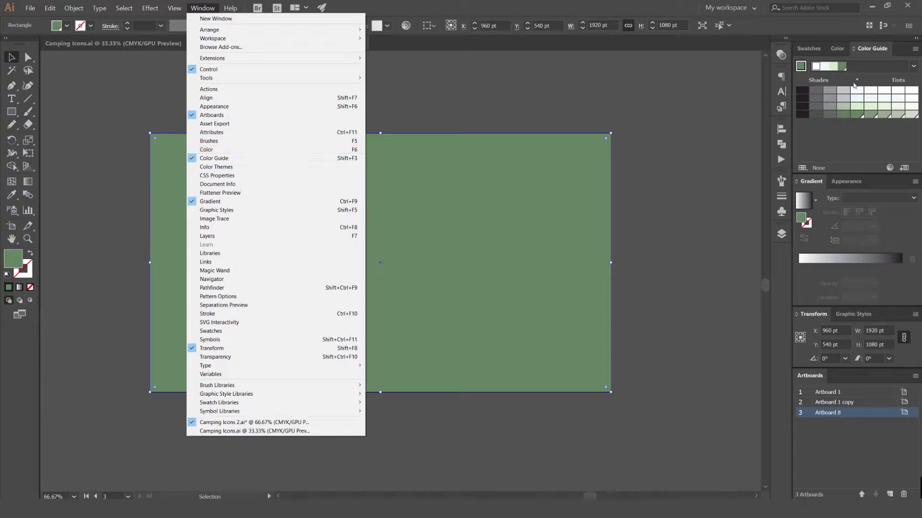
left_click(915, 50)
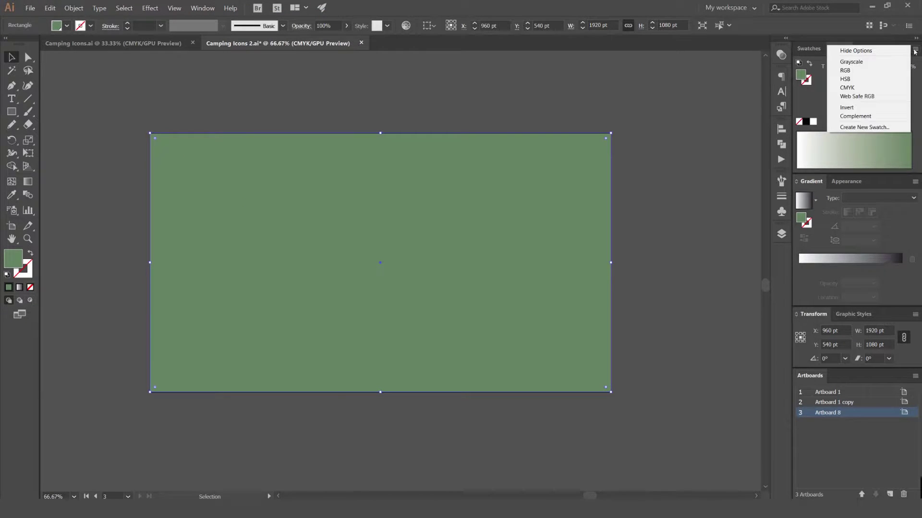
left_click(869, 87)
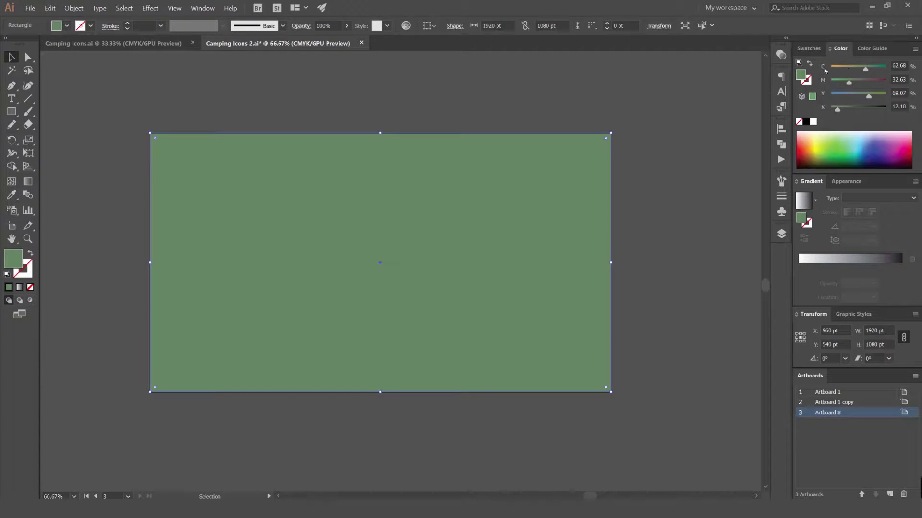
key("shift+Up")
key("shift+Up")
key("shift+Up")
key("shift+Up")
key("shift+Up")
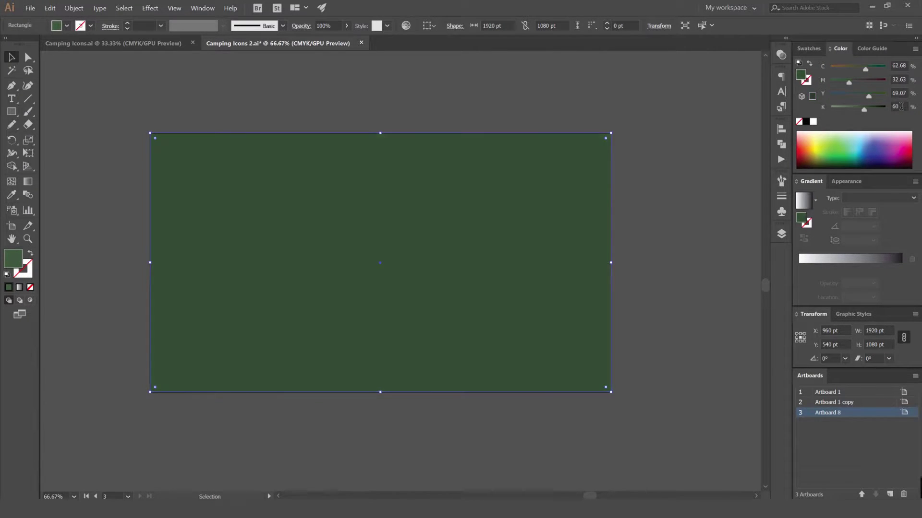
- Show the document's colour swatches again and leave the background rectangle deselected
scroll(580, 138, "down", 2)
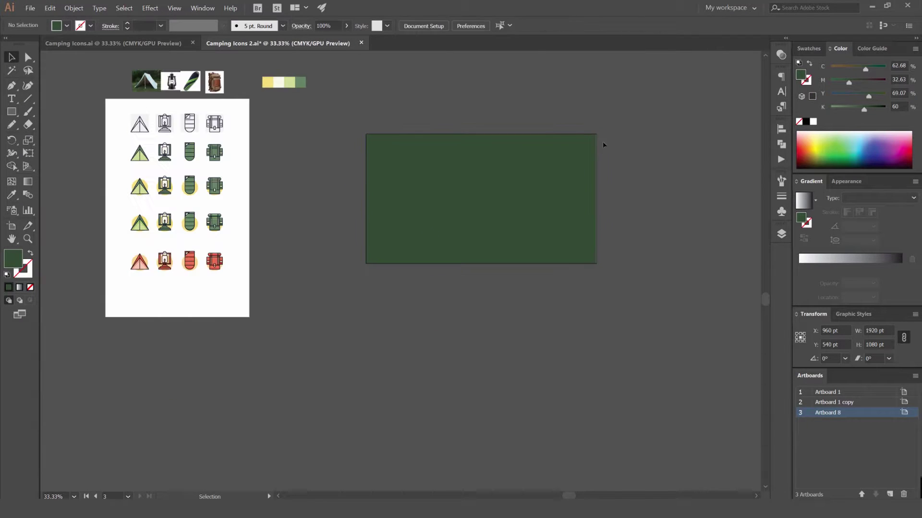
scroll(529, 177, "up", 1)
left_click(808, 50)
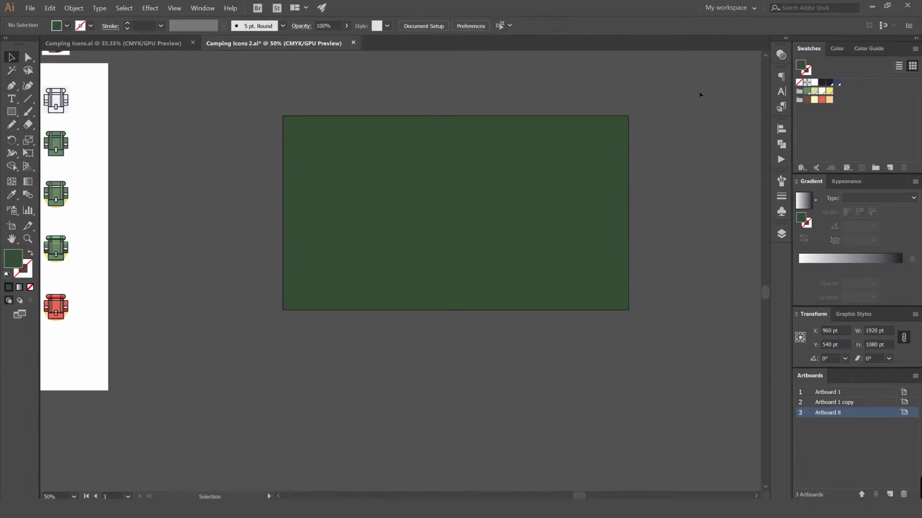
left_click(558, 190)
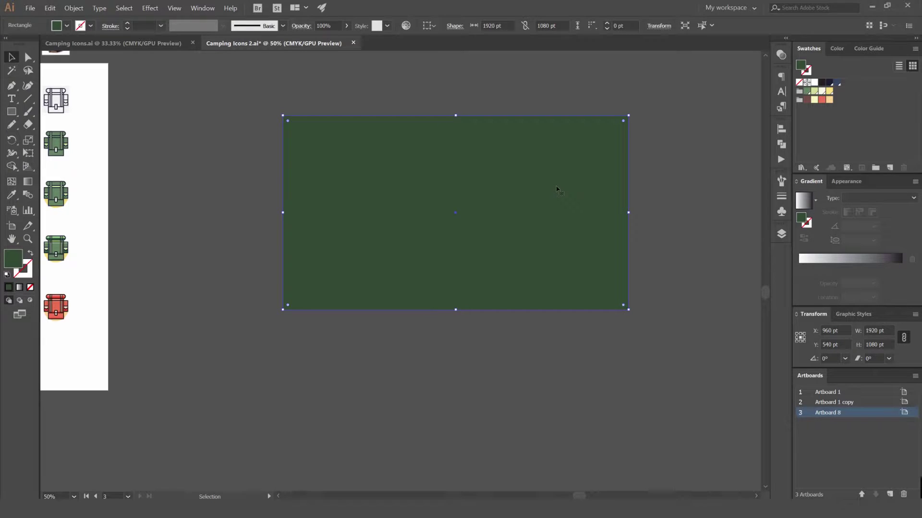
key("ctrl+shift+a")
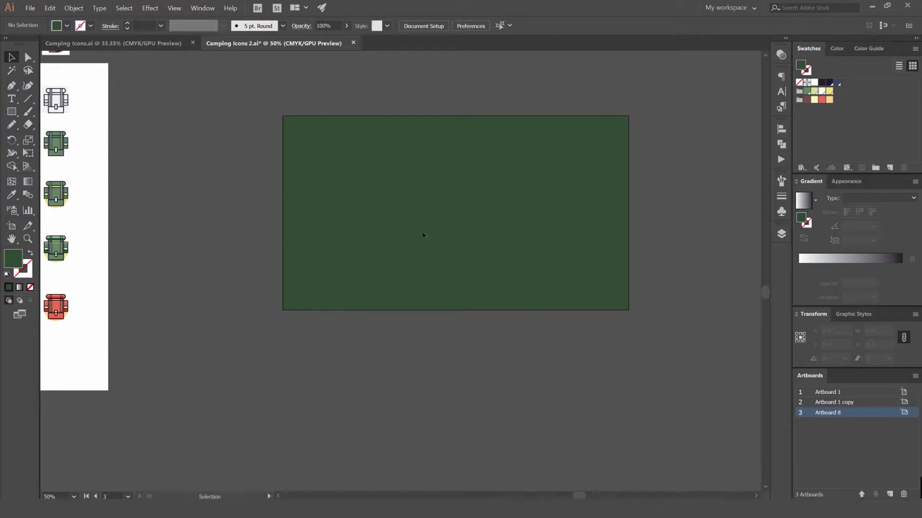
- Add a line of placeholder text near the top of the green rectangle and enlarge it to about 120 pt
key("t")
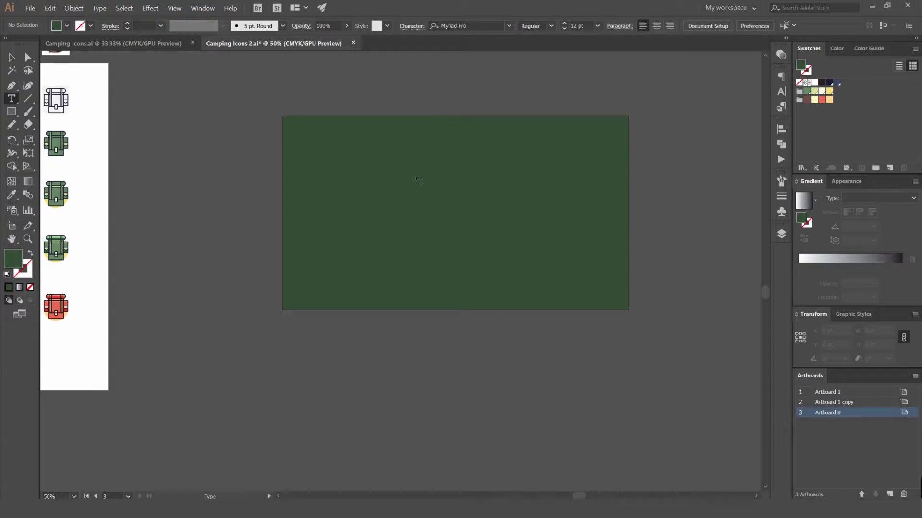
left_click(415, 174)
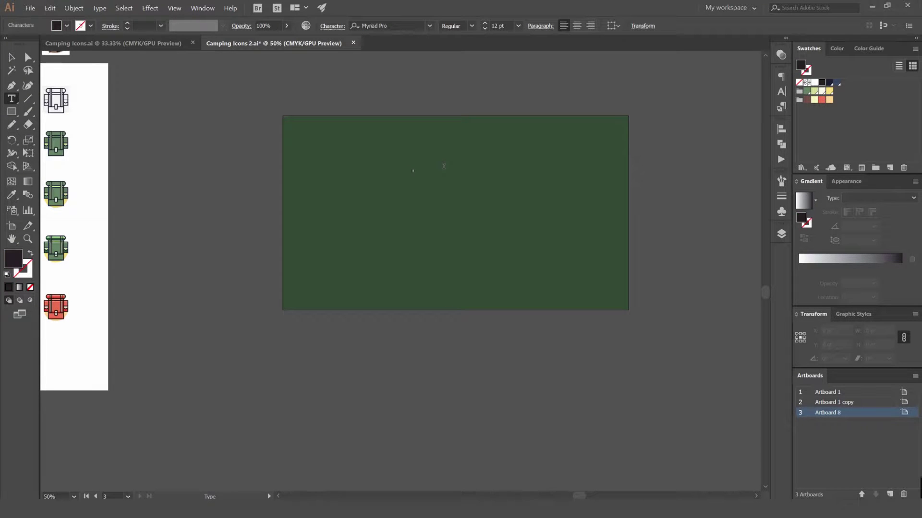
key("Escape")
left_click_drag(434, 165, 642, 116)
left_click_drag(501, 145, 483, 150)
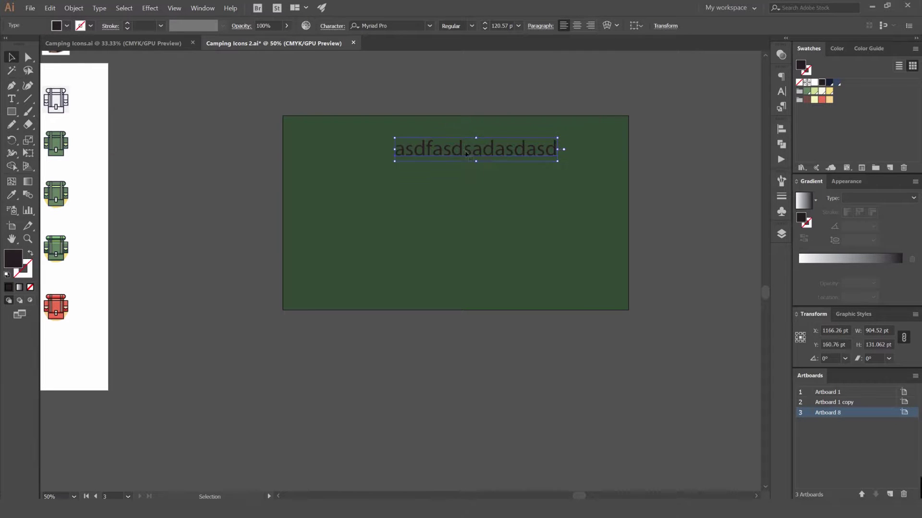
- Replace the placeholder text with "wild camping icons" and colour it white
double_click(484, 149)
key("ctrl+a")
type("wild camping icons")
key("ctrl+a")
left_click(813, 83)
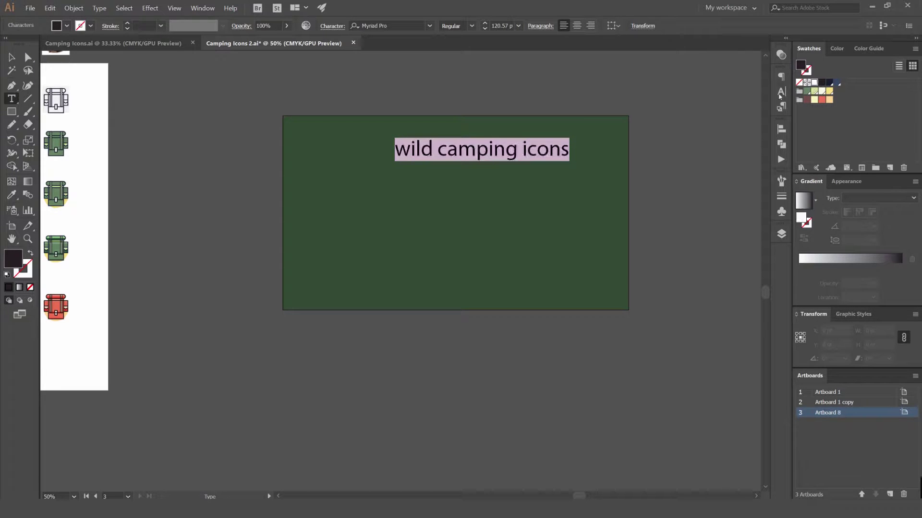
left_click(509, 156)
scroll(509, 158, "up", 1)
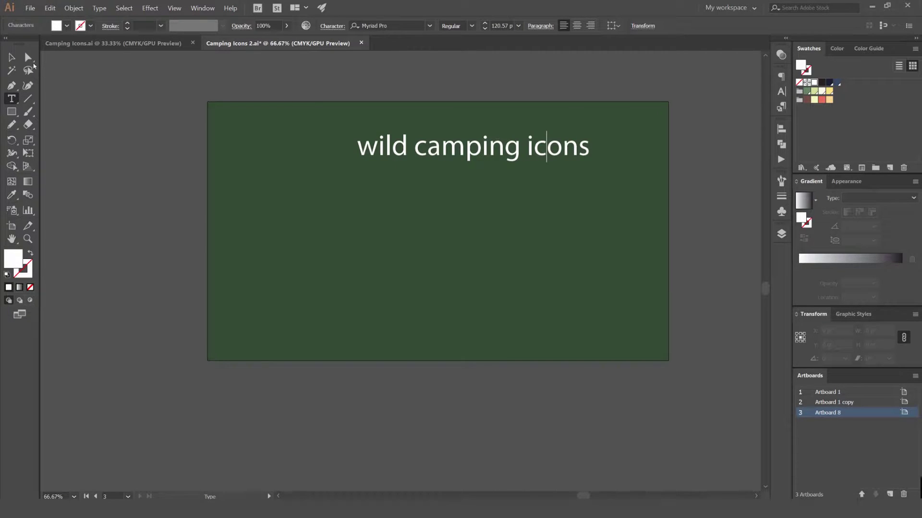
- Set the title's font to Carosello
left_click(12, 57)
left_click_drag(455, 137, 387, 132)
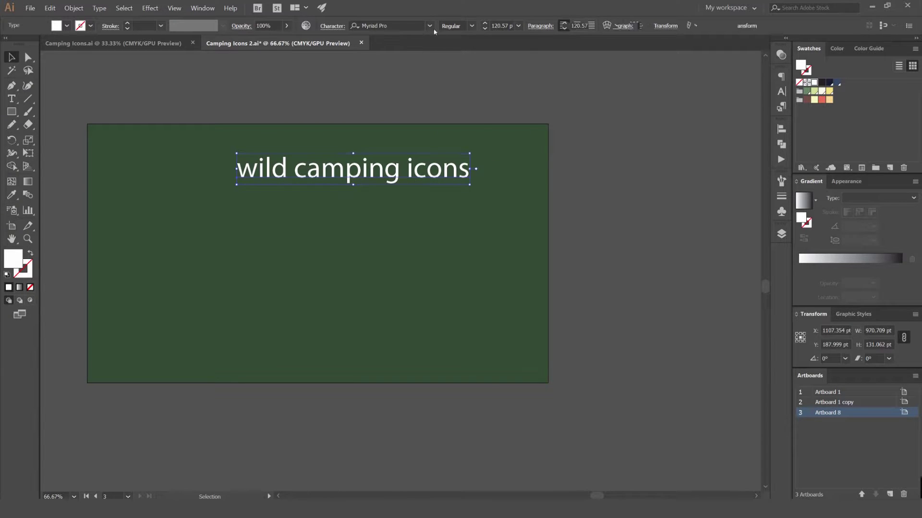
key("ctrl+a")
left_click_drag(508, 122, 442, 169)
left_click(386, 26)
type("c")
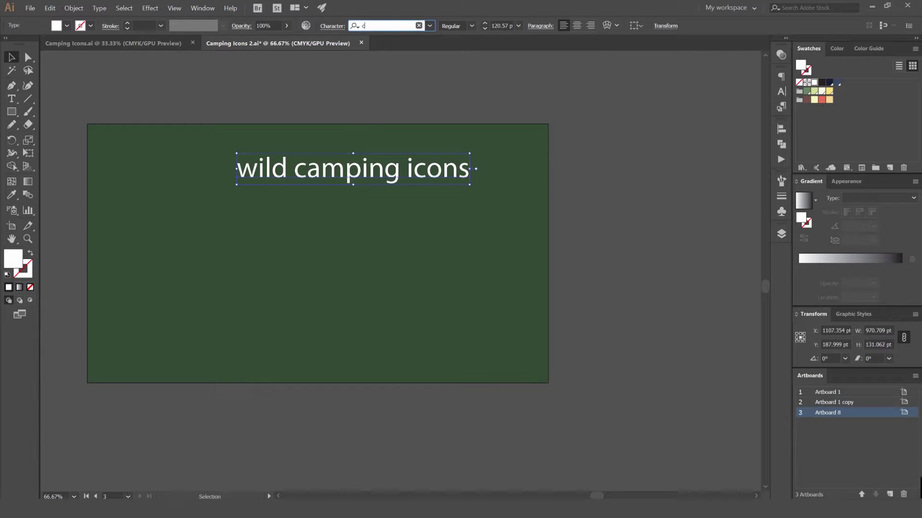
type("ar")
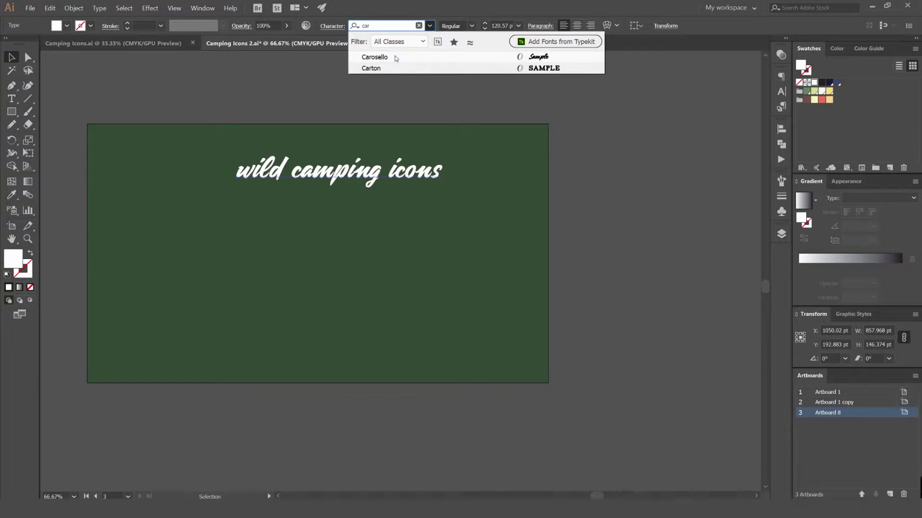
left_click(394, 59)
left_click(403, 78)
- Capitalise the first letter of each word so the title reads "Wild Camping Icons"
key("t")
left_click_drag(252, 172, 237, 171)
type("W")
left_click_drag(300, 169, 311, 169)
key("BackSpace")
type("C")
left_click(408, 170)
key("BackSpace")
type("I")
scroll(347, 170, "up", 5)
scroll(312, 169, "down", 6)
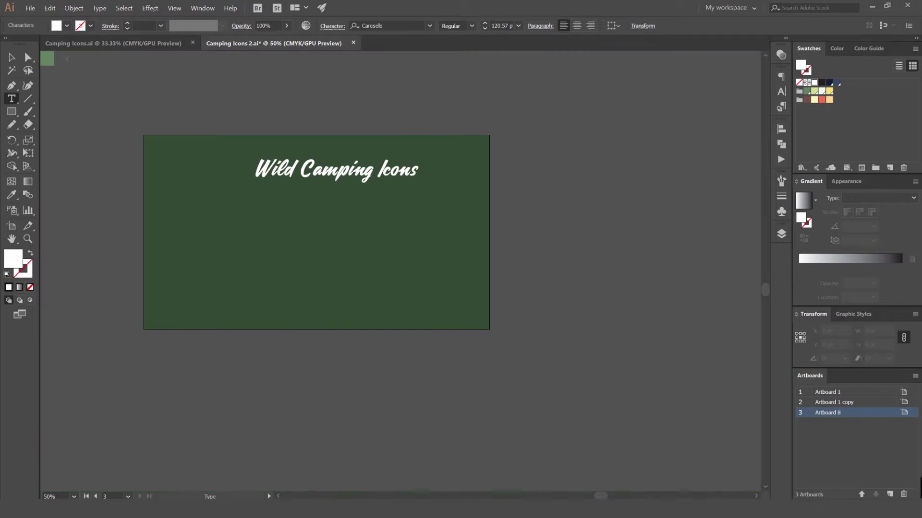
- Reposition the title near the artboard's upper edge and enlarge it to about 204 pt
left_click(12, 57)
left_click(308, 106)
key("space")
left_click_drag(308, 107, 374, 111)
left_click_drag(395, 174, 379, 179)
left_click_drag(477, 162, 523, 156)
- Duplicate the "Wild Camping Icons" title directly below the original
left_click(413, 211)
left_click_drag(405, 192, 448, 225)
scroll(446, 166, "up", 1)
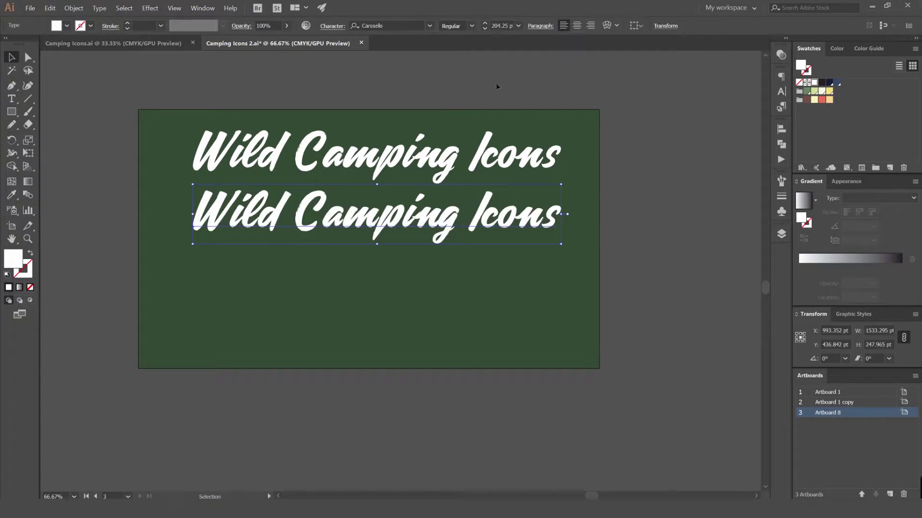
left_click(396, 25)
type("BEB")
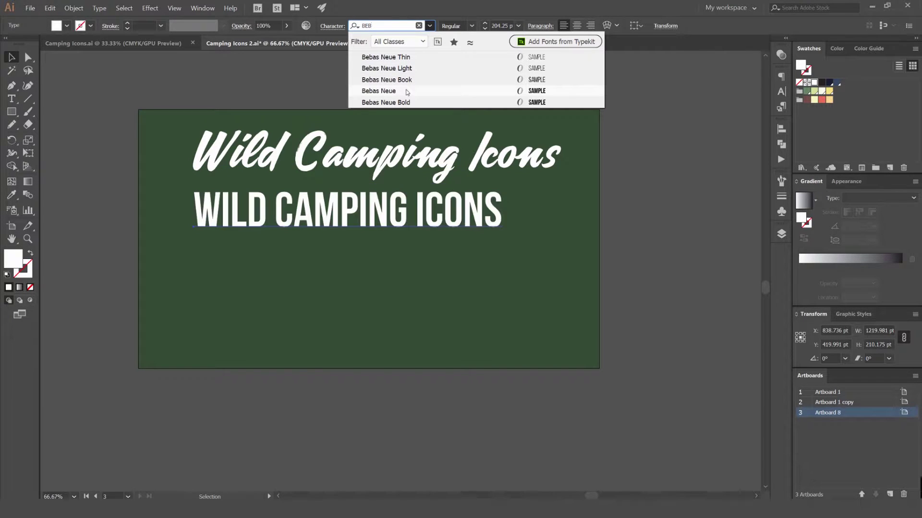
left_click(418, 25)
- Set the duplicated title's font to Open Sans Light and scale it down to about 80 pt
left_click(429, 26)
scroll(438, 119, "up", 10)
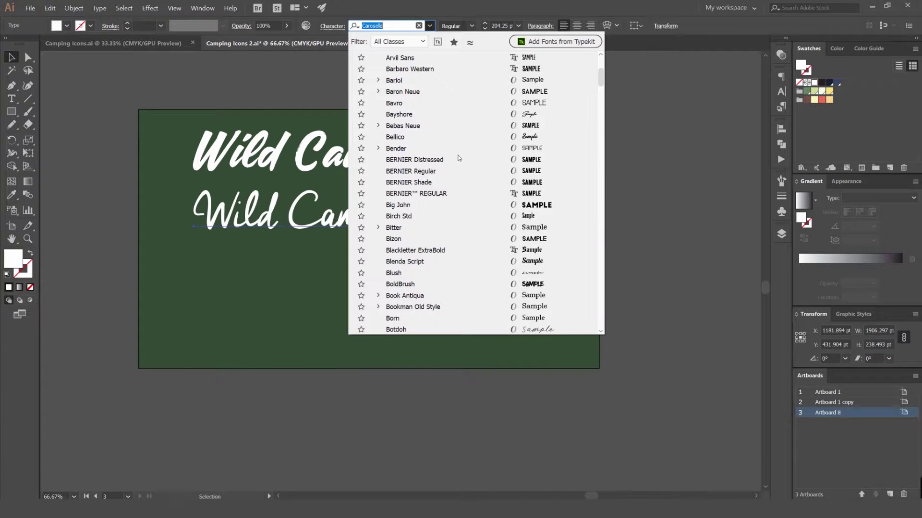
type("OPEN")
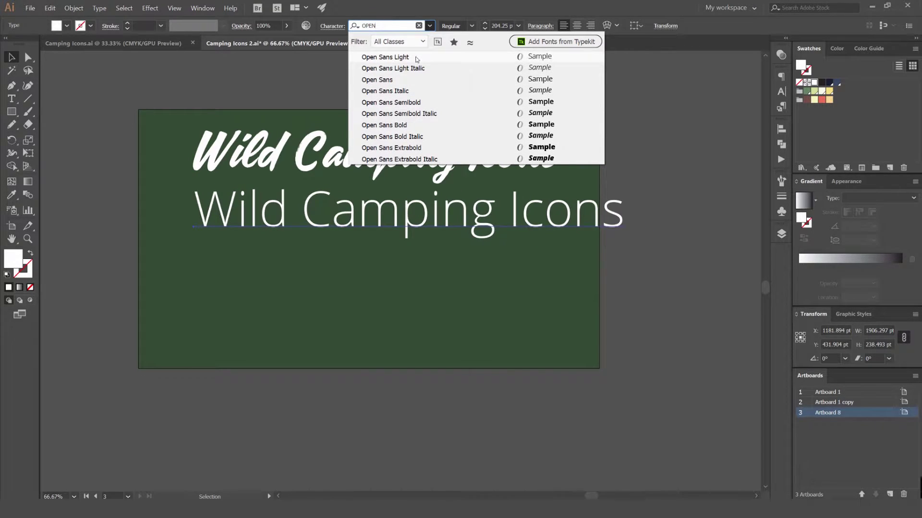
left_click(417, 59)
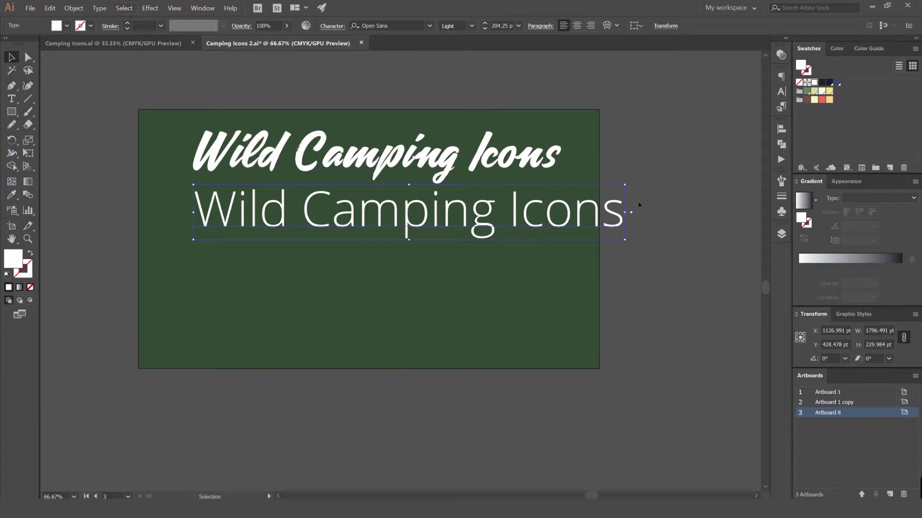
left_click_drag(624, 185, 493, 201)
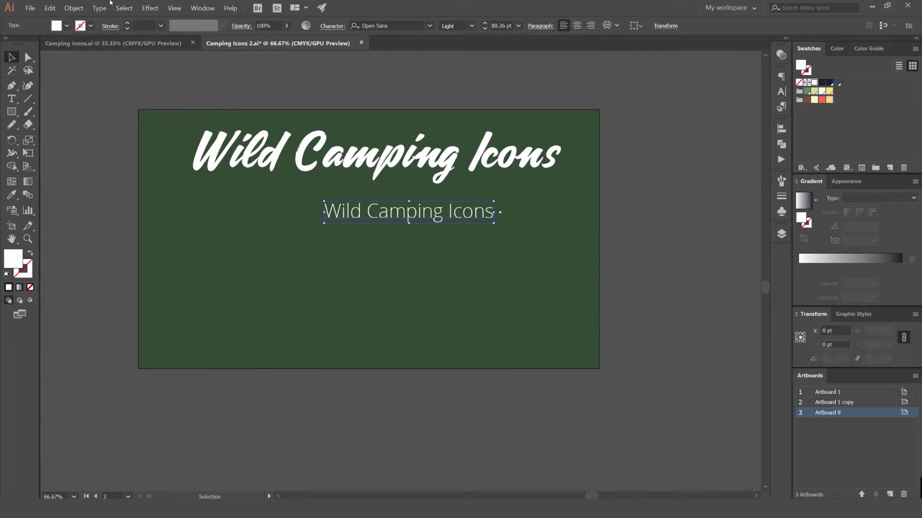
- Change the case of the duplicated text line to uppercase
left_click(92, 9)
mouse_move(147, 135)
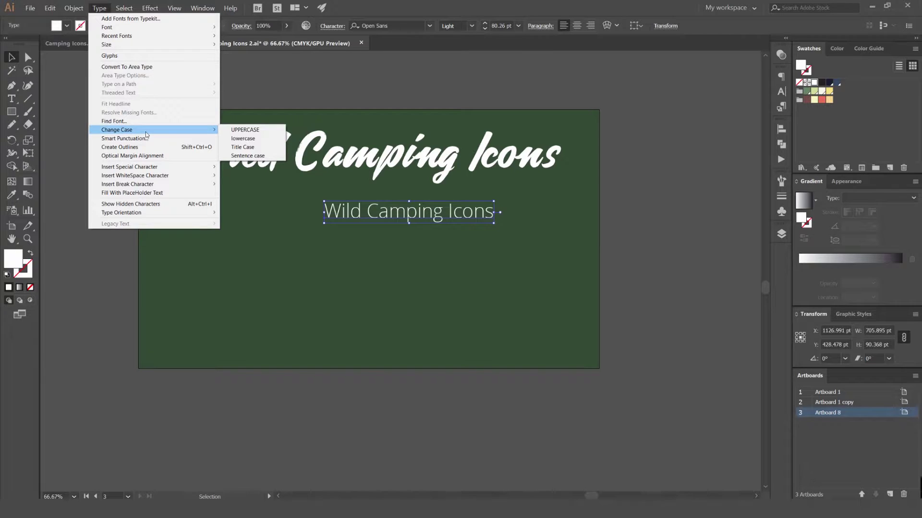
left_click(245, 132)
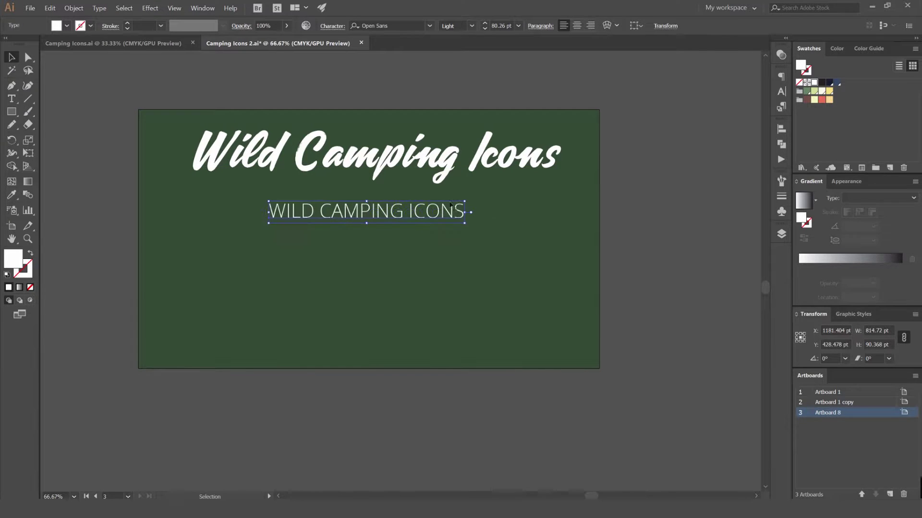
- Style the uppercase line in Open Sans Semibold at about 84 pt and position it just beneath the title
left_click_drag(464, 201, 501, 239)
left_click(386, 240)
scroll(387, 240, "down", 2)
scroll(386, 231, "up", 3)
left_click_drag(447, 255, 461, 243)
scroll(455, 25, "down", 3)
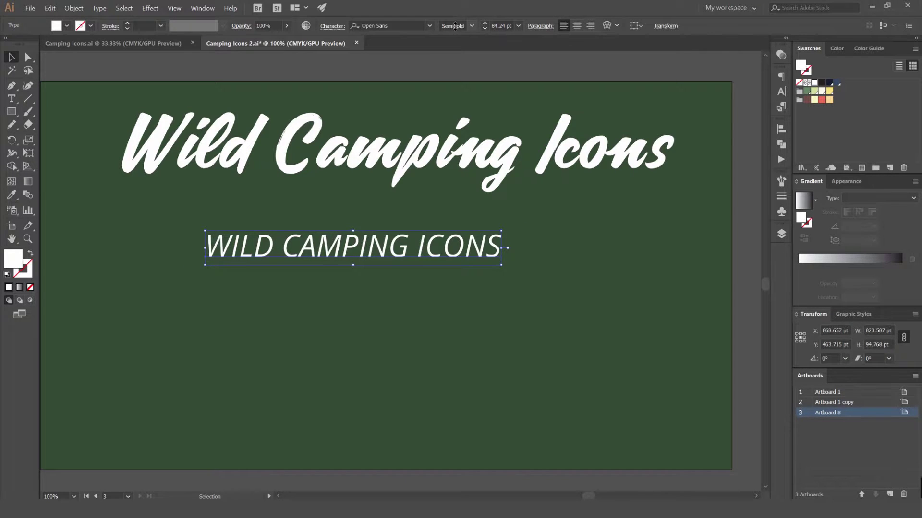
scroll(455, 26, "down", 1)
left_click_drag(530, 246, 538, 222)
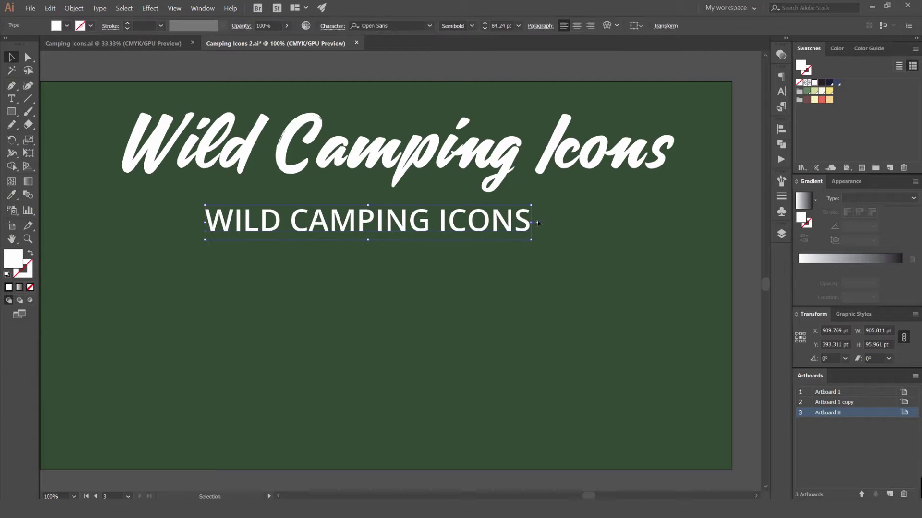
- Replace the text of the line below the title with "12 X VECTOR ICONS"
double_click(438, 220)
key("ctrl+a")
key("BackSpace")
type("12 X")
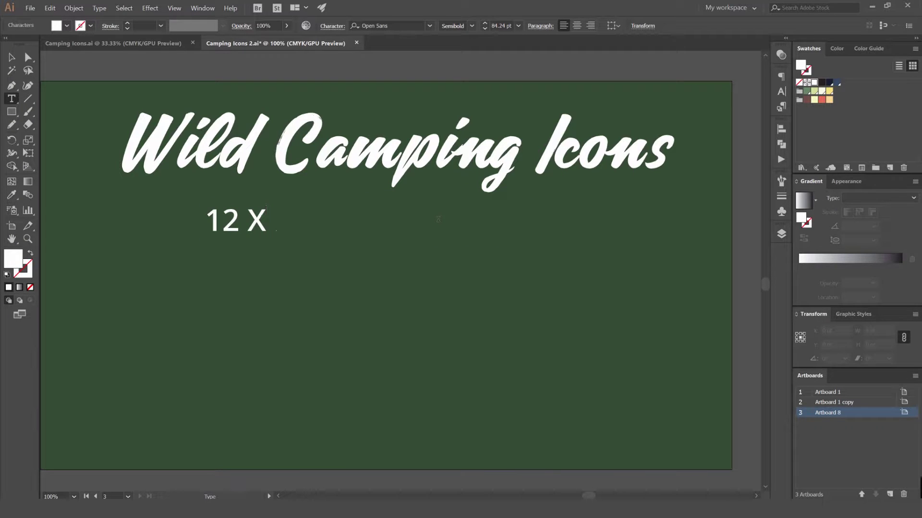
type(" VECTOR ICONS")
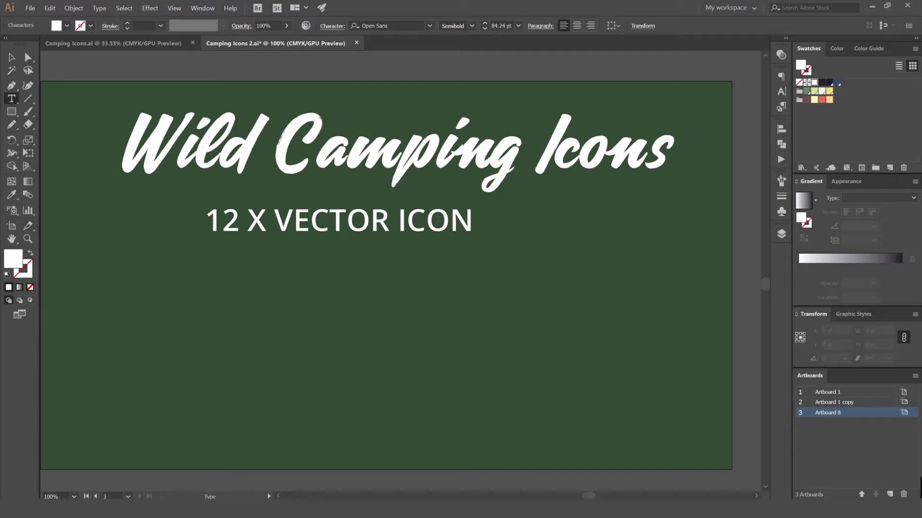
left_click(7, 57)
left_click(370, 288)
- Scale the subtitle down to about 66 pt and fill it with the light green swatch
left_click_drag(485, 219, 444, 221)
left_click(815, 91)
left_click(546, 214)
left_click(483, 221)
- Fill the "Wild Camping Icons" title with the mid green swatch and set its blending mode to Color Dodge
left_click(501, 158)
left_click(807, 91)
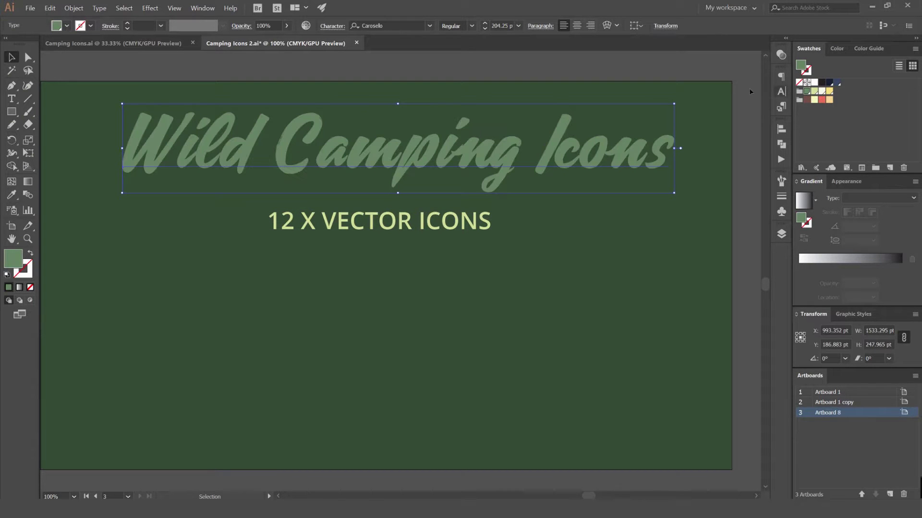
left_click(781, 54)
scroll(685, 65, "down", 6)
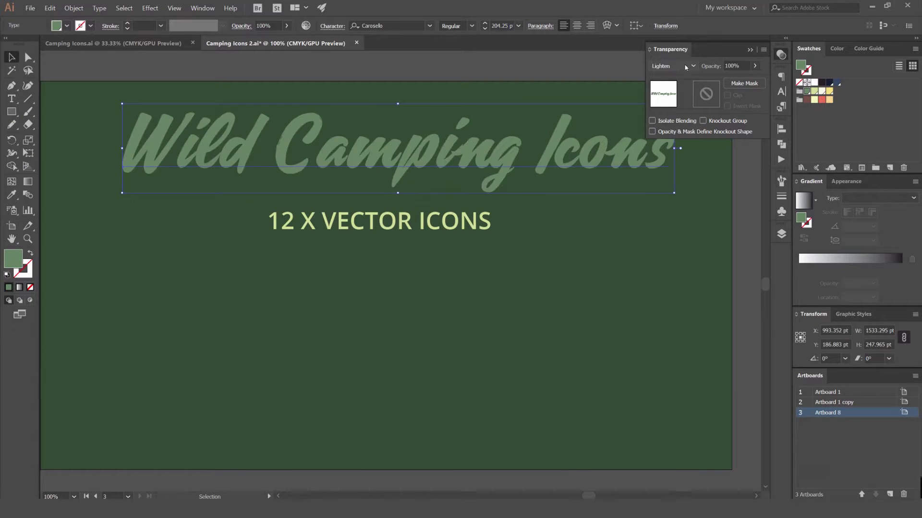
scroll(685, 66, "down", 1)
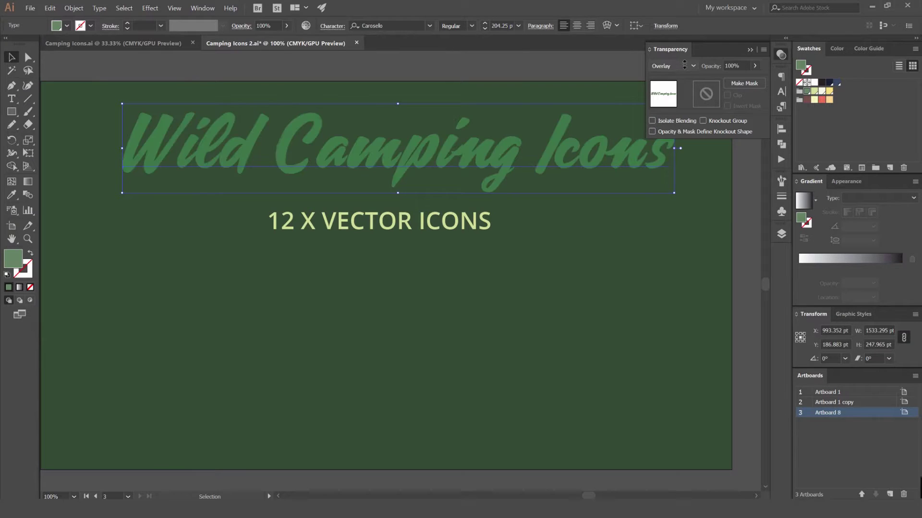
scroll(683, 65, "up", 1)
left_click(619, 96)
- Fill the subtitle with the dark green sampled from the background and set its blending mode to Screen
left_click(480, 221)
scroll(665, 64, "down", 1)
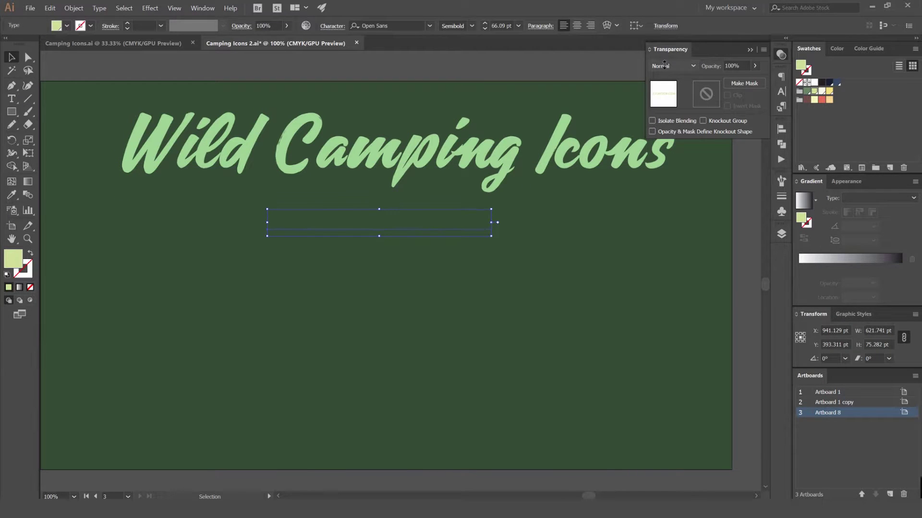
scroll(665, 65, "down", 4)
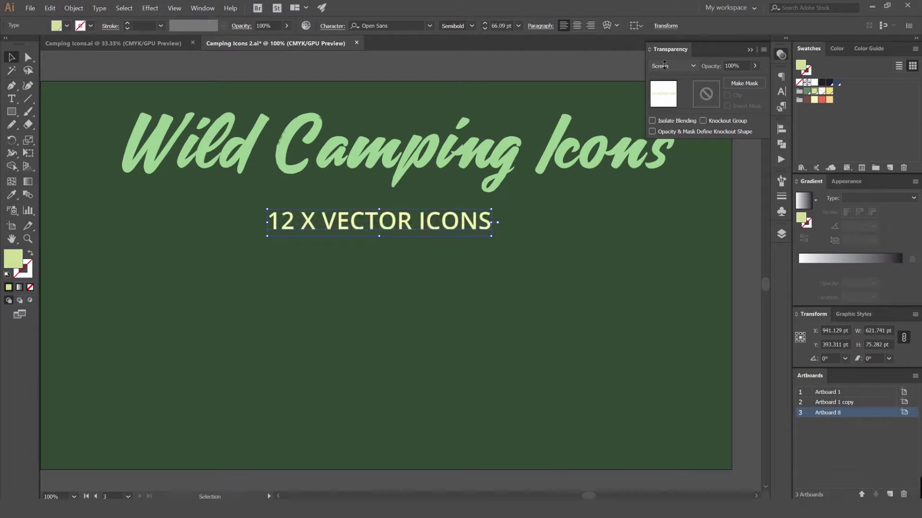
key("i")
left_click(660, 239)
scroll(669, 64, "up", 3)
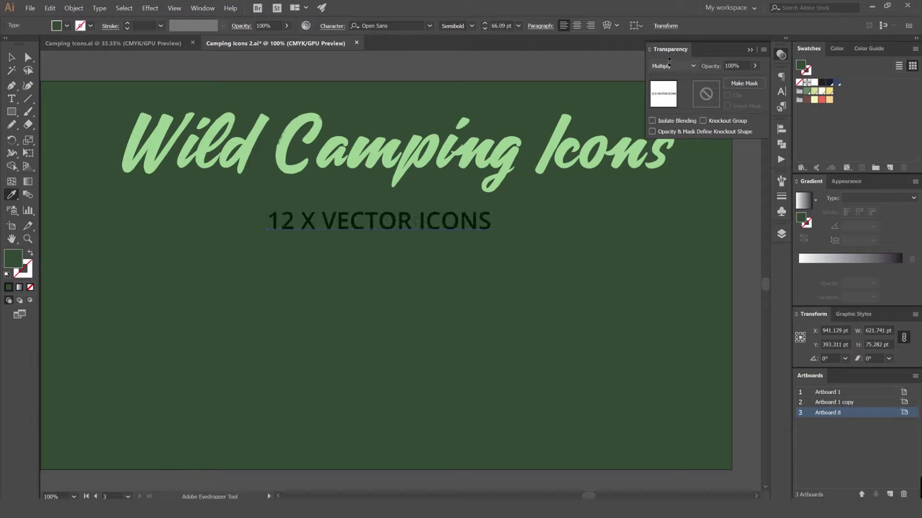
scroll(670, 63, "down", 1)
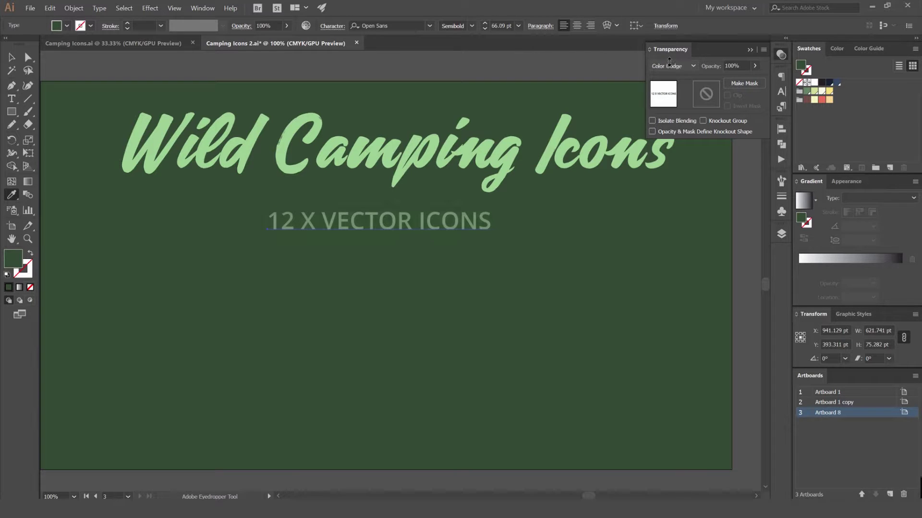
key("v")
left_click(632, 222)
- Enlarge the "12 X VECTOR ICONS" subtitle to about 78 pt and move it slightly closer to the title
scroll(623, 216, "down", 2)
mouse_move(603, 201)
left_mouse_down()
mouse_move(552, 212)
mouse_move(567, 211)
left_mouse_up()
scroll(501, 226, "up", 2)
left_click(502, 229)
left_click(706, 150)
mouse_move(709, 142)
left_mouse_down()
mouse_move(567, 158)
mouse_move(552, 129)
left_mouse_up()
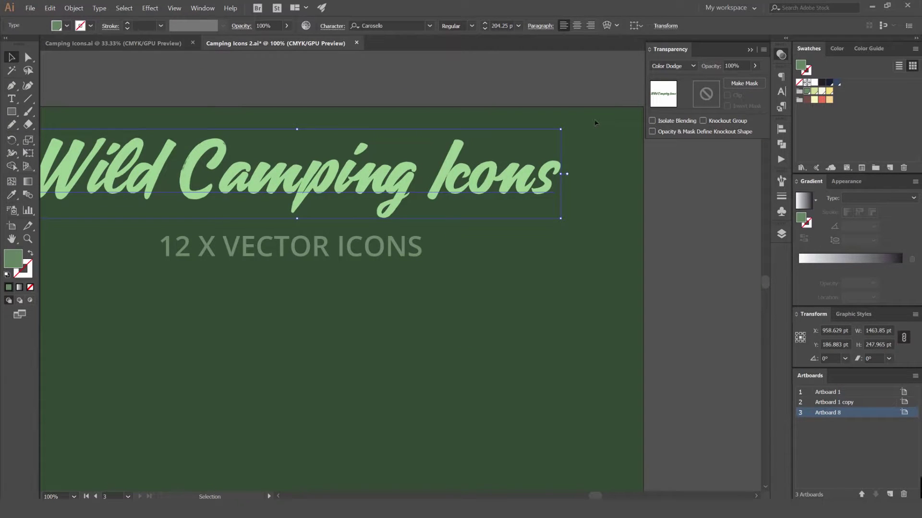
scroll(555, 126, "down", 2)
left_click(555, 117)
scroll(487, 137, "up", 1)
left_click(457, 207)
left_click(569, 77)
- Centre the subtitle and the title horizontally on the artboard
left_click(456, 197)
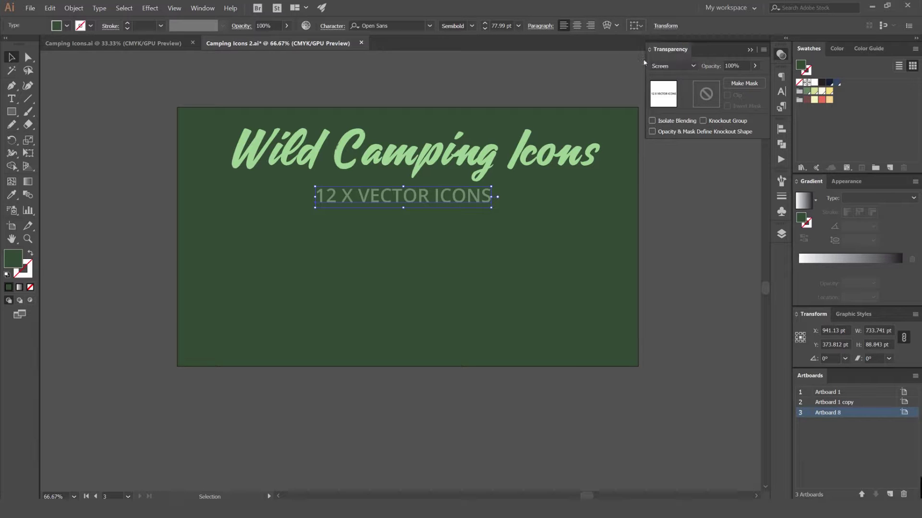
left_click(669, 26)
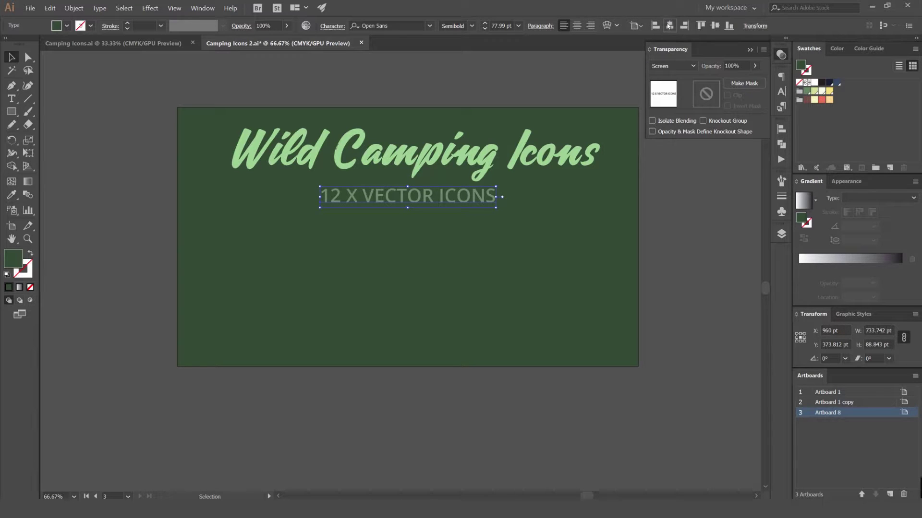
left_click(562, 146)
left_click(669, 25)
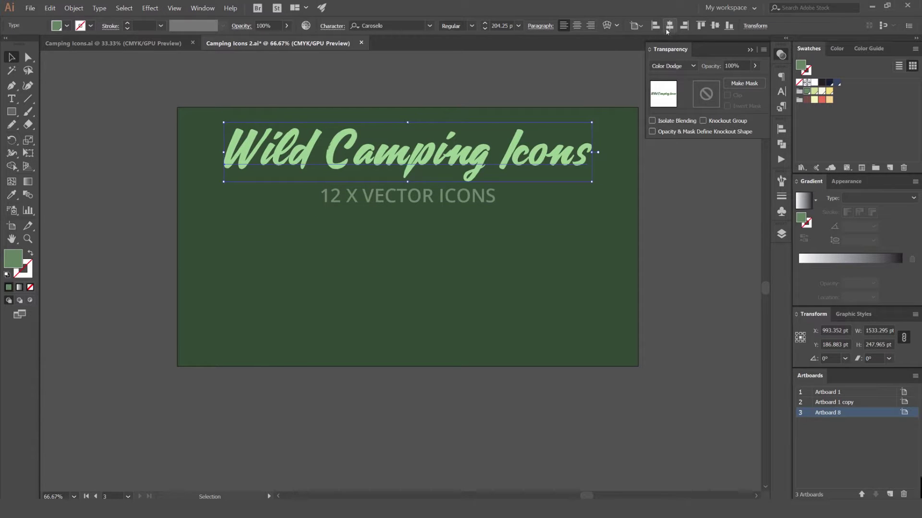
left_click(584, 85)
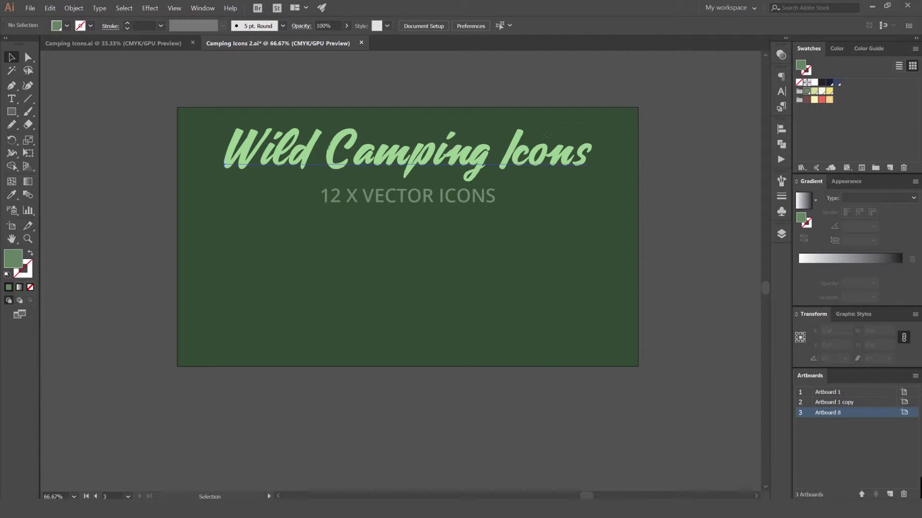
- Duplicate the row of four red icons onto the green artboard, centred below the subtitle
scroll(426, 197, "down", 3)
left_click_drag(249, 229, 280, 241)
scroll(245, 249, "up", 1)
left_click_drag(252, 233, 142, 275)
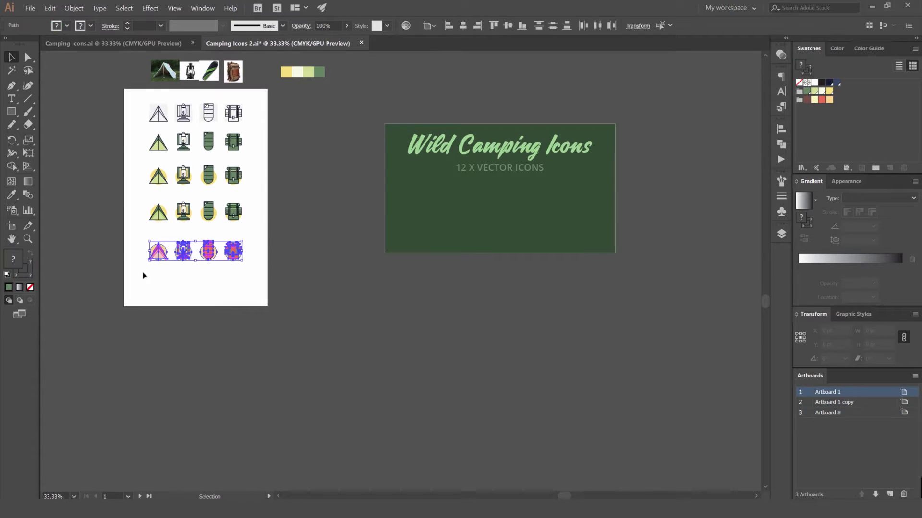
left_click_drag(233, 255, 504, 220)
left_click_drag(518, 216, 510, 207)
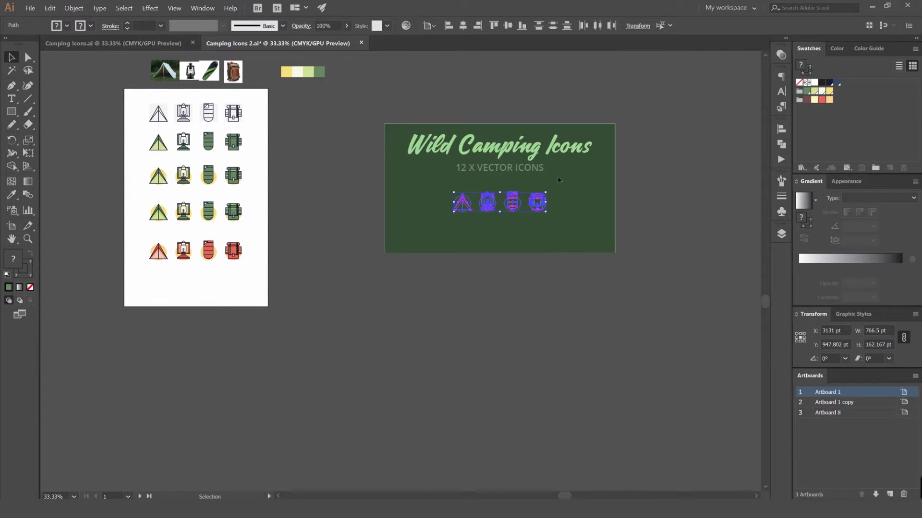
- Move the copied icons on the green artboard to the Presentation layer
scroll(543, 190, "up", 3)
key("ctrl")
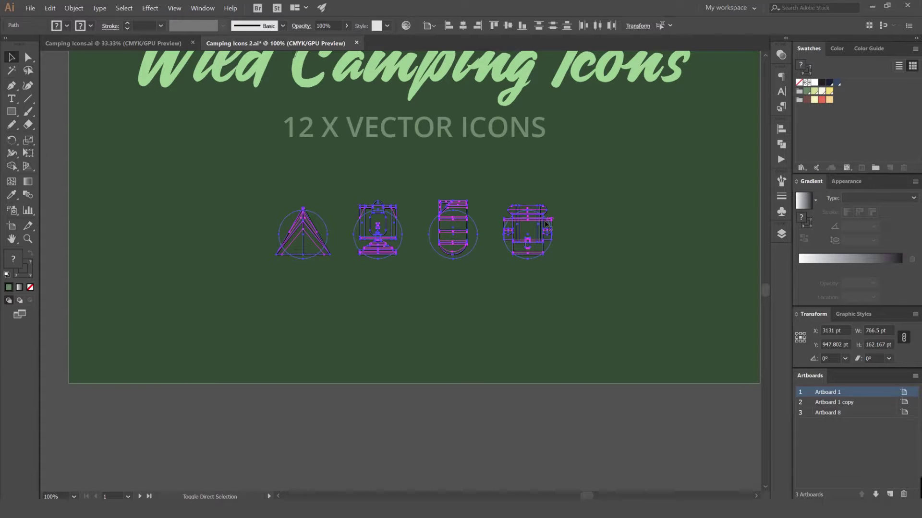
left_click(781, 234)
left_click_drag(760, 255, 761, 244)
left_click_drag(643, 229, 460, 264)
scroll(457, 263, "down", 2)
left_click_drag(265, 293, 367, 267)
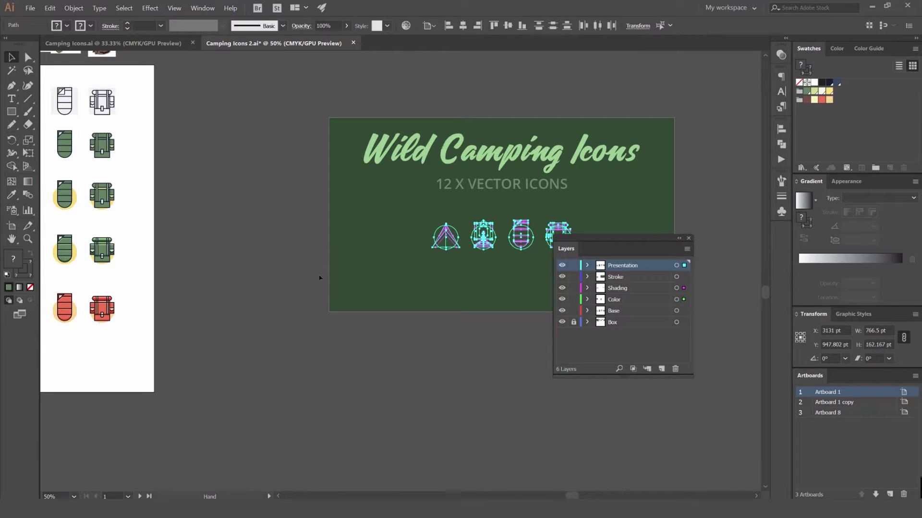
left_click_drag(465, 293, 425, 368)
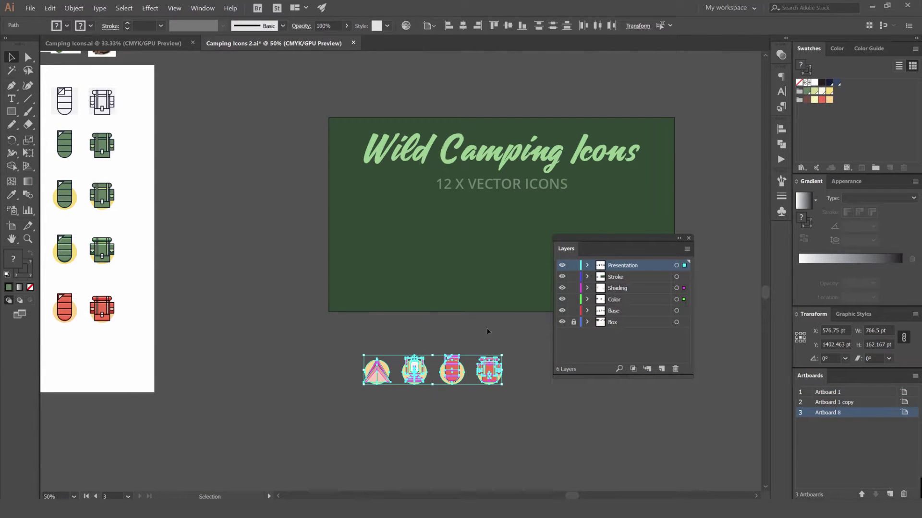
left_click_drag(472, 333, 369, 344)
key("ctrl+z")
- Select the background, both text lines and the icons on the green artboard and move them all to the Presentation layer
left_click(687, 267)
left_click(604, 160)
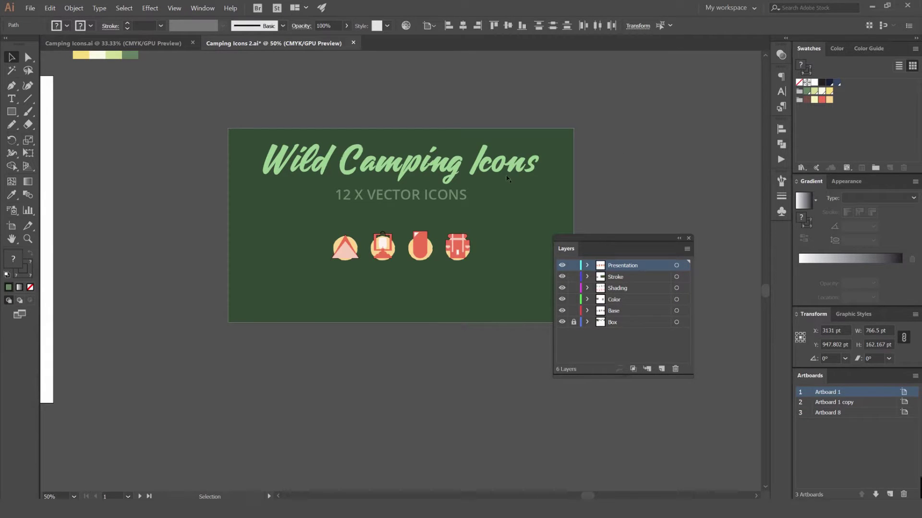
left_click(525, 162)
left_click_drag(612, 114, 190, 373)
left_click(652, 160)
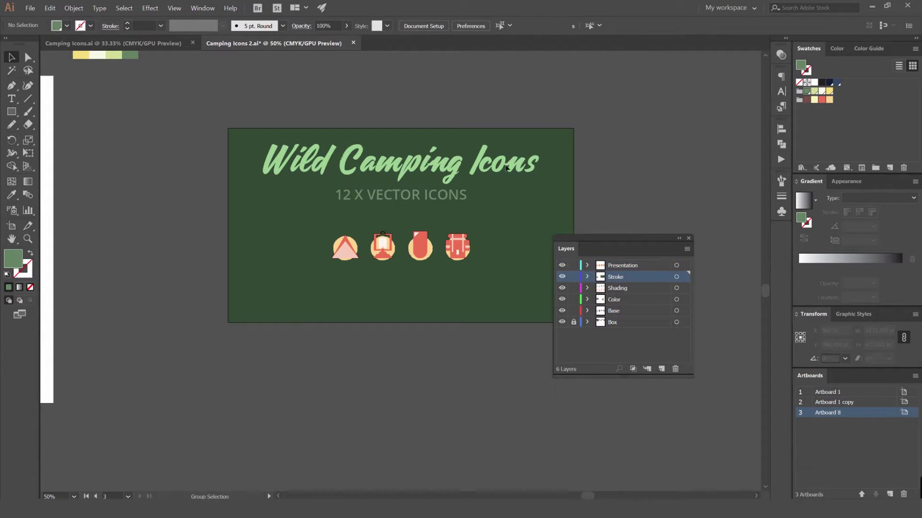
left_click(686, 277)
left_click_drag(685, 266, 686, 267)
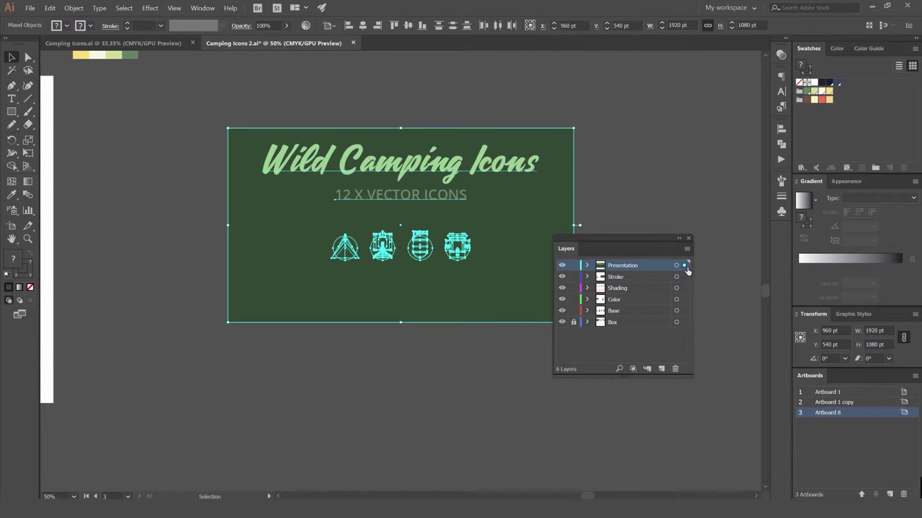
- Send the dark green background rectangle to the back of the Presentation layer and lock it
left_click(632, 183)
left_click(562, 144)
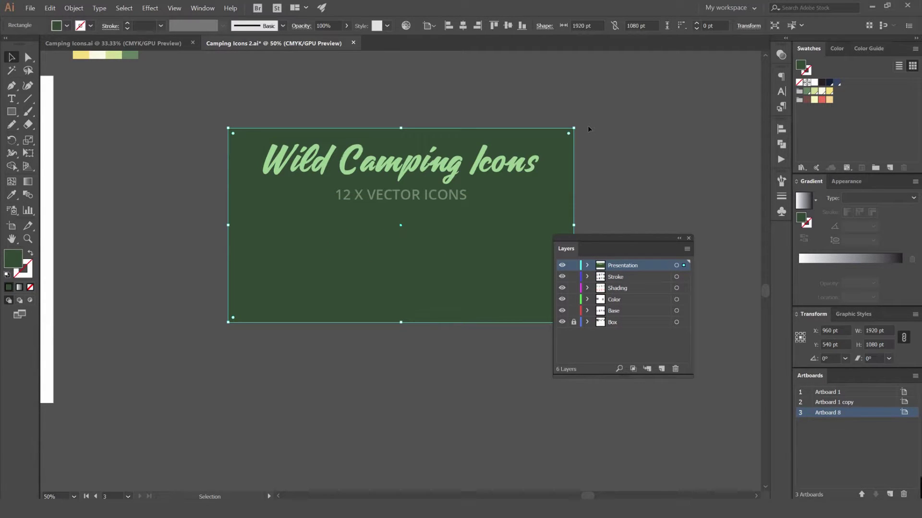
key("ctrl+shift+[")
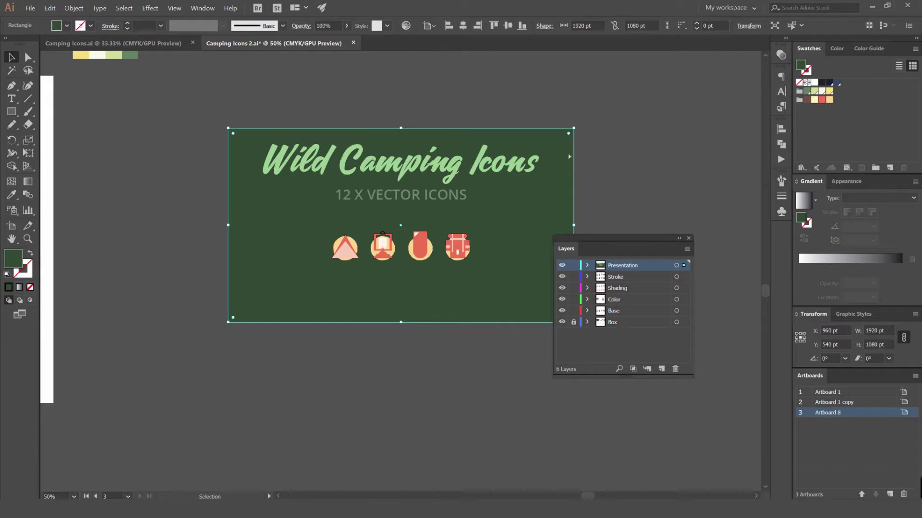
key("ctrl+2")
- Delete the row of four red icons from the green artboard
left_click_drag(498, 222, 331, 264)
scroll(447, 250, "up", 2)
left_click(533, 206)
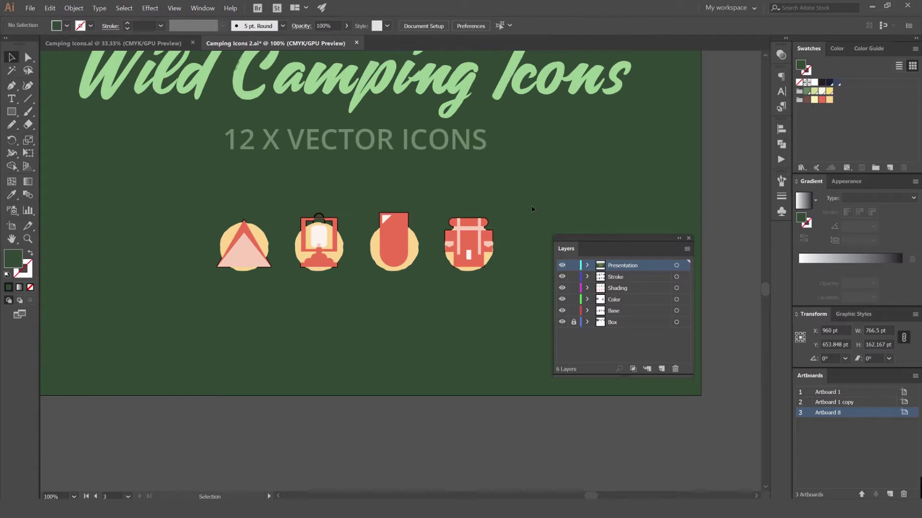
left_click_drag(210, 305, 177, 311)
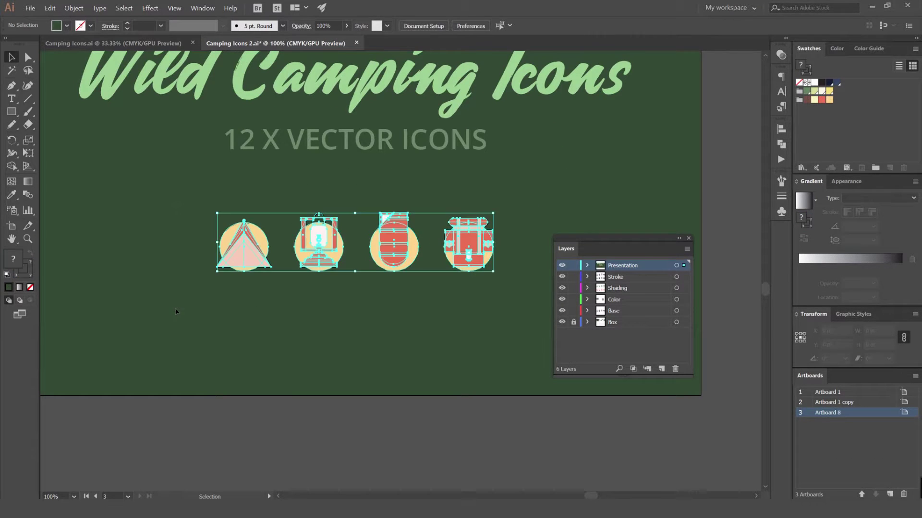
scroll(174, 312, "down", 2)
key("Delete")
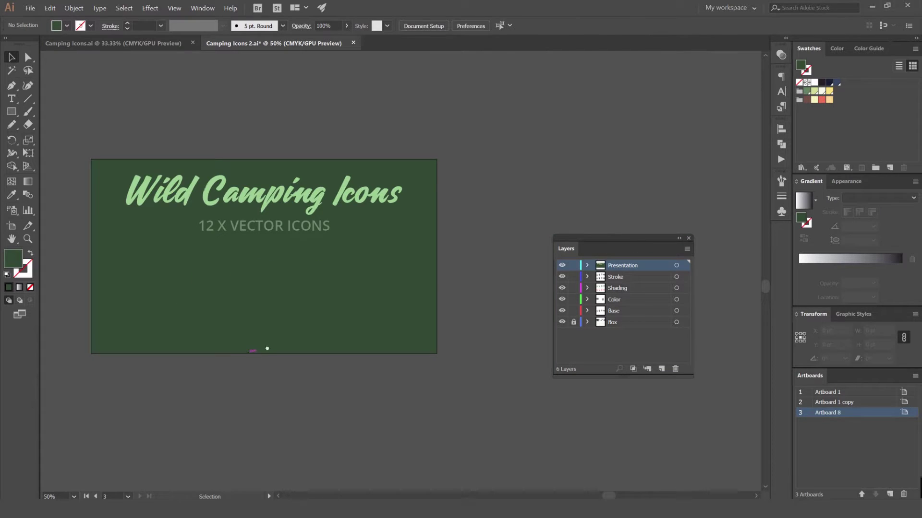
- Move the floating Layers panel further away from the green artboard
left_click_drag(215, 403, 314, 372)
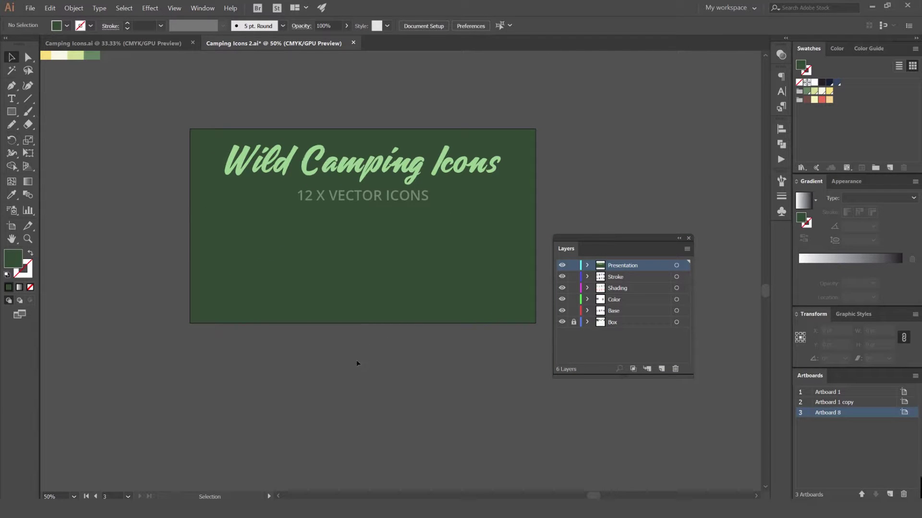
left_click_drag(456, 263, 491, 262)
left_click_drag(610, 240, 655, 228)
- Duplicate the four red icons from the white artboard onto the green artboard, below the subtitle
scroll(483, 255, "down", 1)
scroll(484, 255, "down", 1)
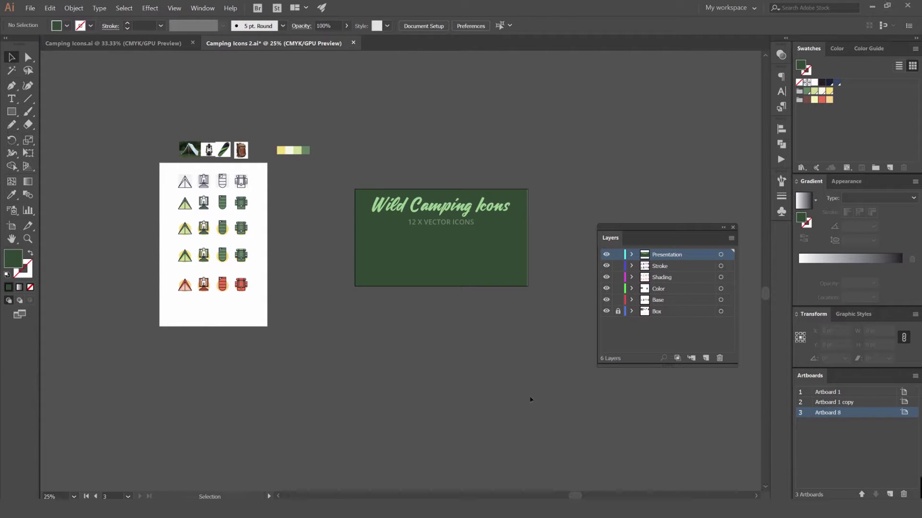
scroll(454, 205, "up", 1)
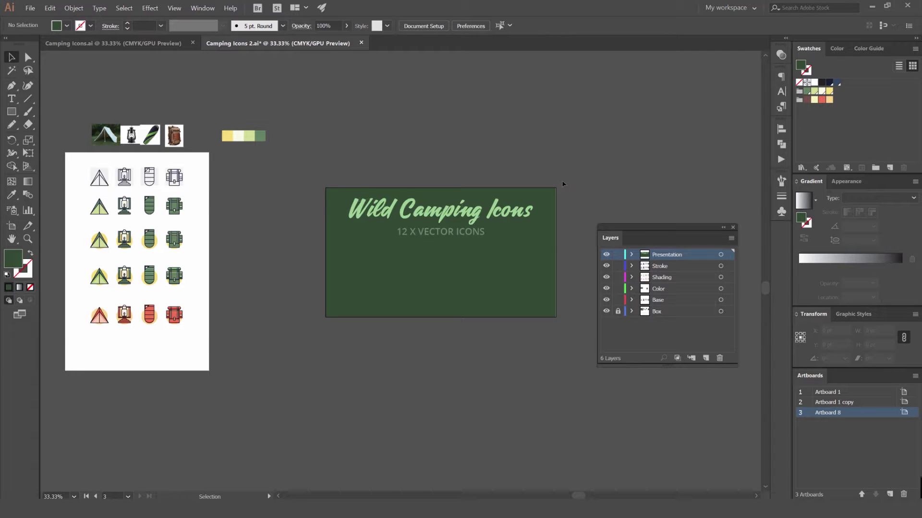
scroll(477, 242, "up", 2)
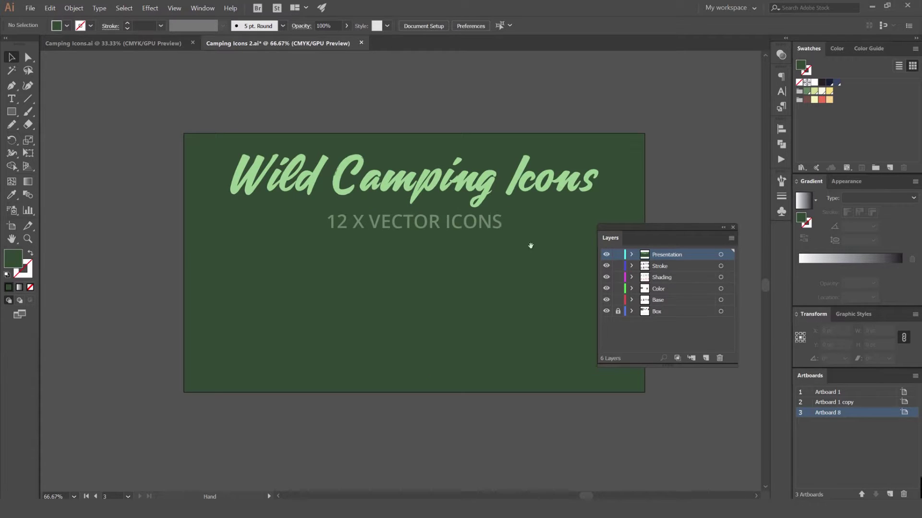
scroll(587, 254, "down", 2)
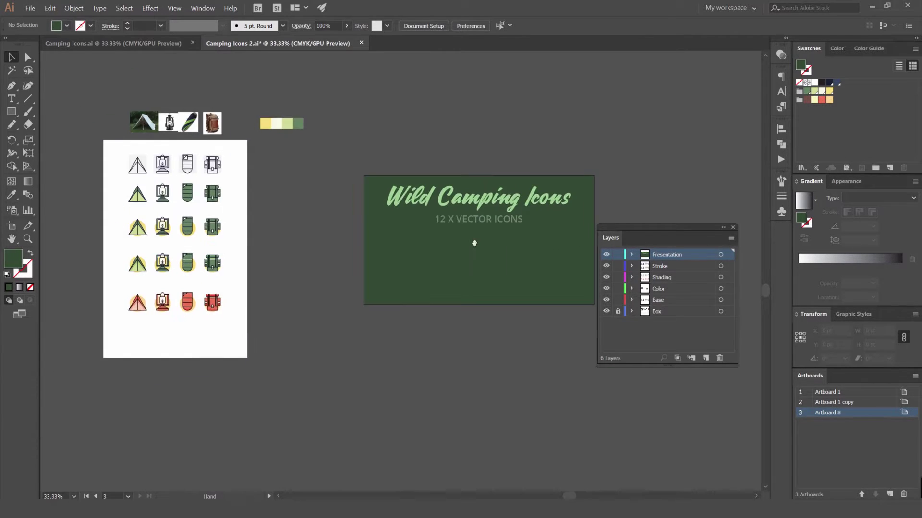
scroll(425, 261, "up", 1)
left_click_drag(100, 291, 246, 229)
scroll(304, 239, "right", 1)
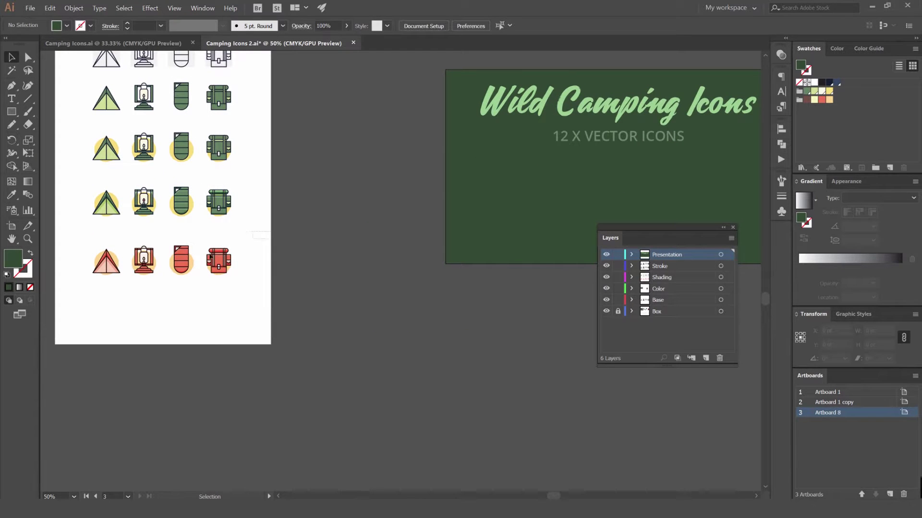
left_click_drag(45, 304, 44, 304)
left_click_drag(204, 261, 424, 235)
- Reorder the layers so the Presentation layer sits directly below the Color layer
scroll(126, 282, "down", 1)
scroll(456, 237, "up", 2)
left_click_drag(667, 256, 665, 294)
left_click(648, 190)
- Group the four red icons on the green artboard and enlarge the group to about 1358 × 287 pt
left_click_drag(159, 302, 413, 221)
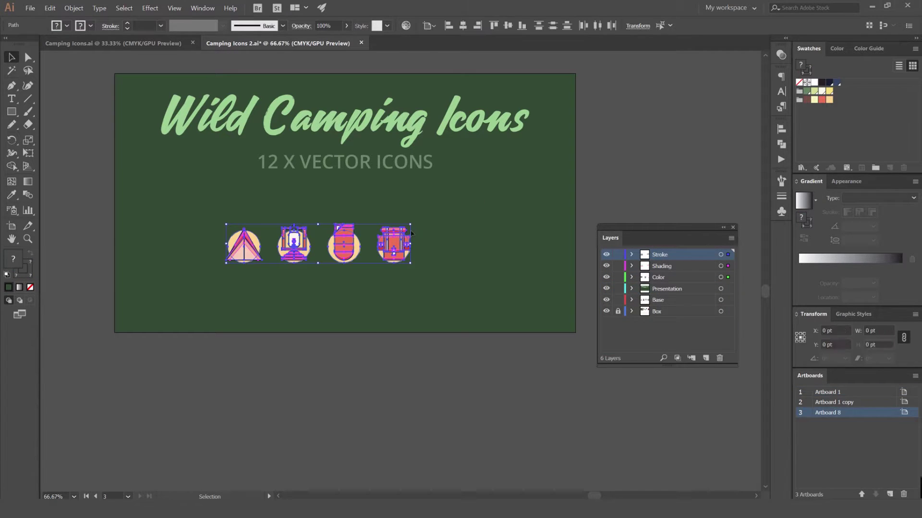
left_click(410, 225)
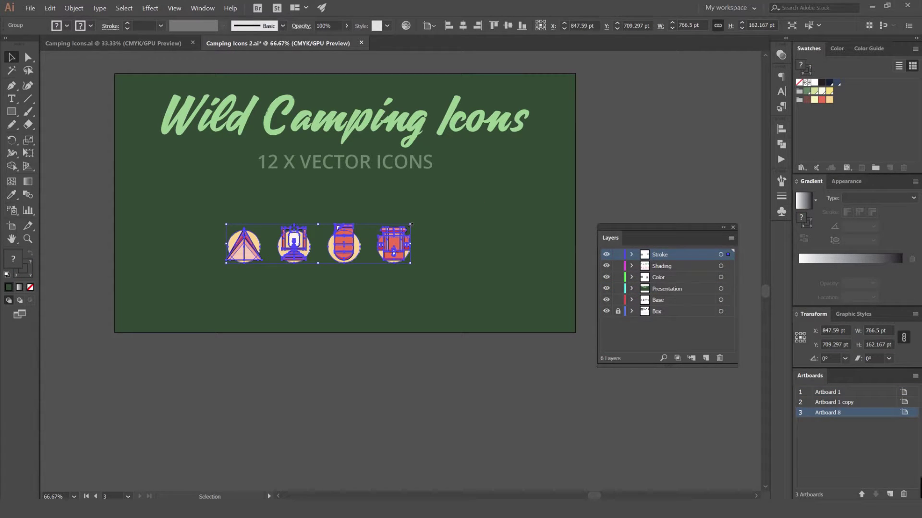
left_click_drag(410, 224, 482, 201)
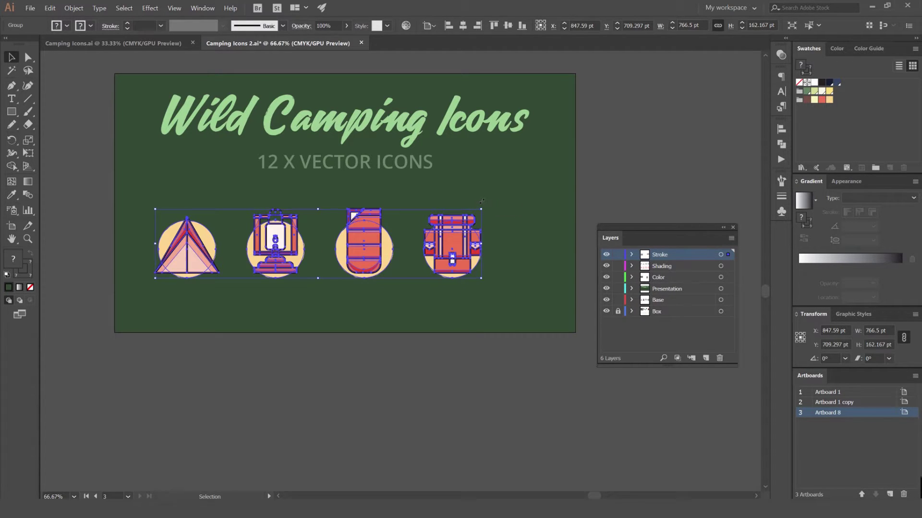
- Centre the enlarged red icon group on the green artboard
left_click(463, 26)
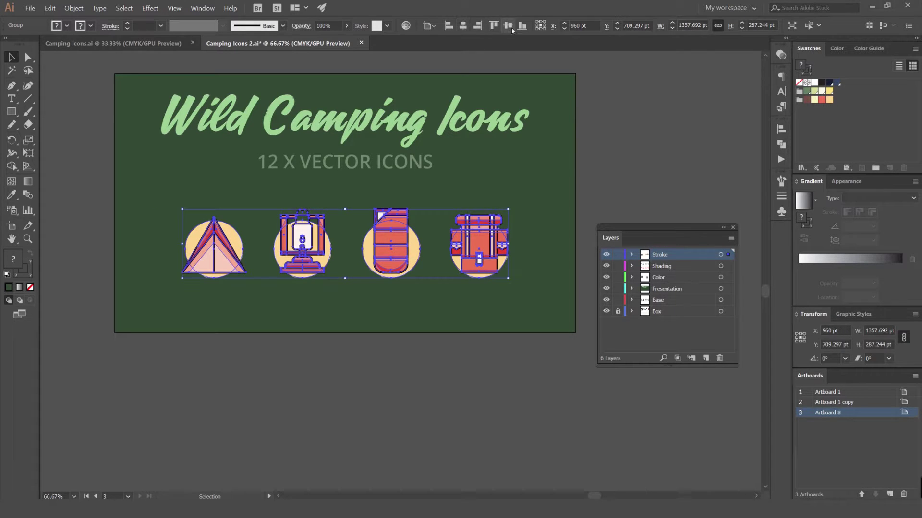
left_click(507, 26)
left_click(609, 139)
left_click_drag(487, 195, 487, 229)
left_click(670, 120)
scroll(640, 132, "down", 1)
scroll(528, 191, "up", 1)
- Shrink the red icon group to about 773 × 164 pt and copy it to fill two rows of eight icons
left_click(525, 197)
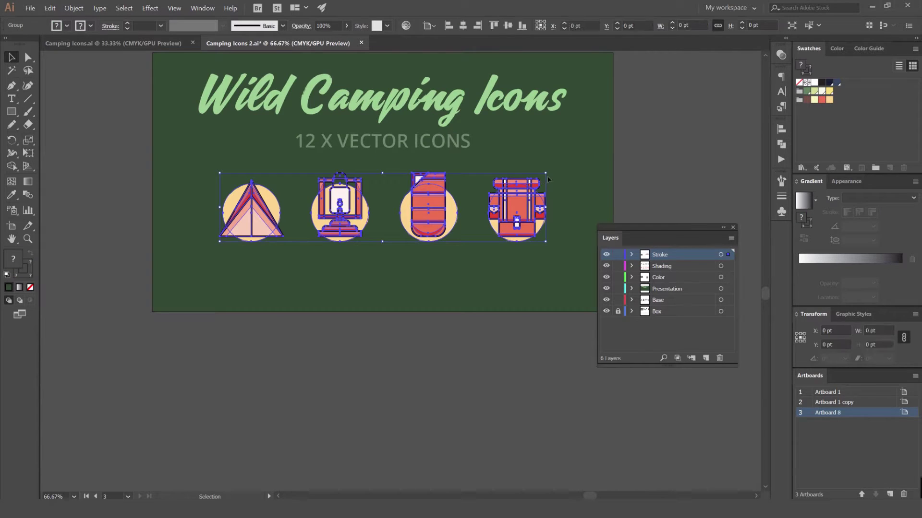
left_click_drag(545, 173, 474, 188)
left_click_drag(421, 212, 507, 196)
left_click_drag(552, 231, 229, 265)
left_click(692, 138)
scroll(679, 146, "down", 3)
left_click_drag(677, 131, 561, 144)
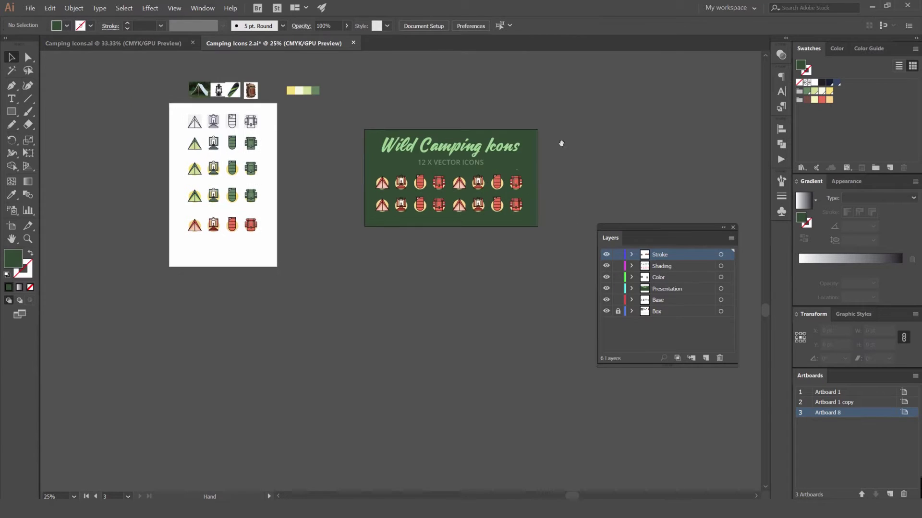
- Nudge both rows of red icons together slightly right and down on the green artboard
scroll(530, 170, "up", 2)
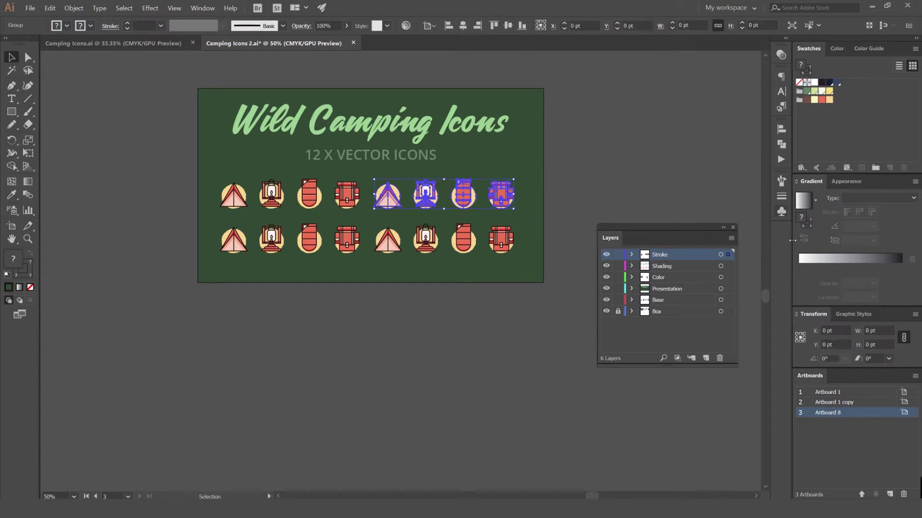
scroll(559, 154, "down", 1)
left_click(342, 213)
key("shift+Right")
key("shift+Right")
key("shift+Down")
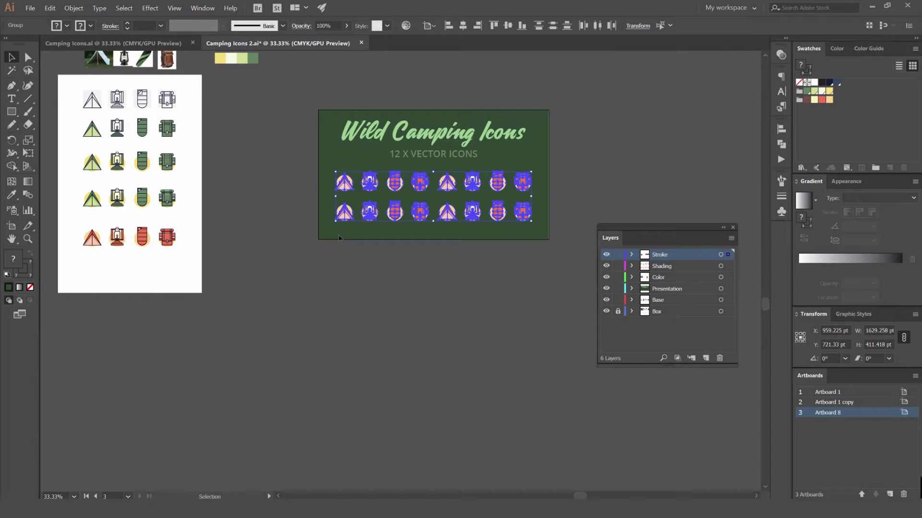
key("shift+Down")
left_click(622, 142)
scroll(508, 182, "down", 1)
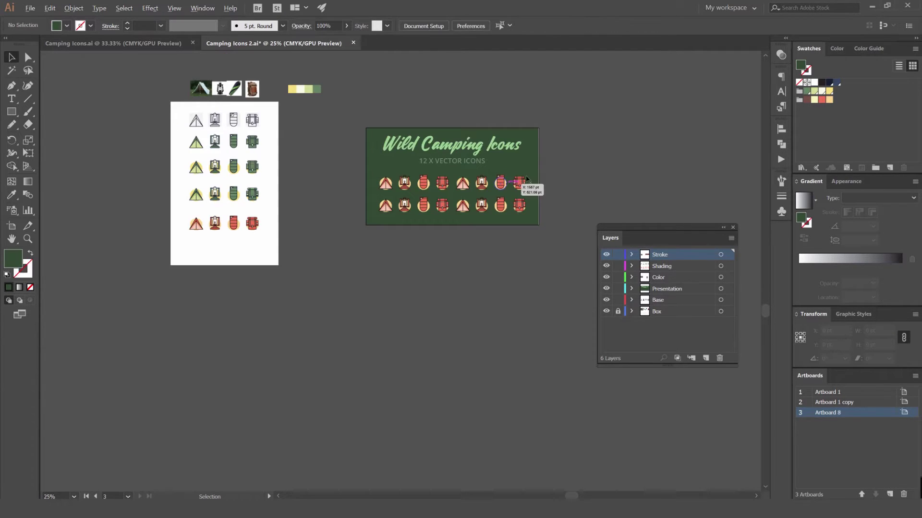
- Delete the lower row of eight red icons from the green artboard
scroll(509, 180, "up", 2)
left_click(283, 240)
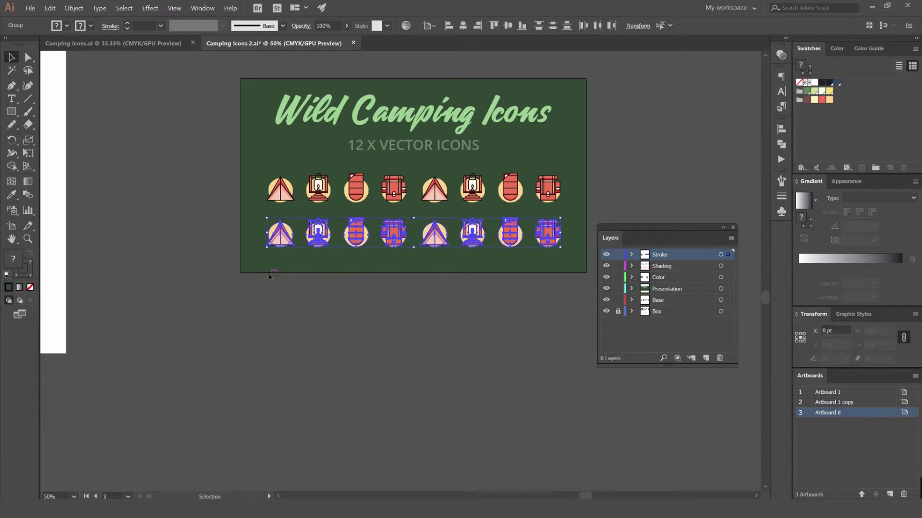
key("Delete")
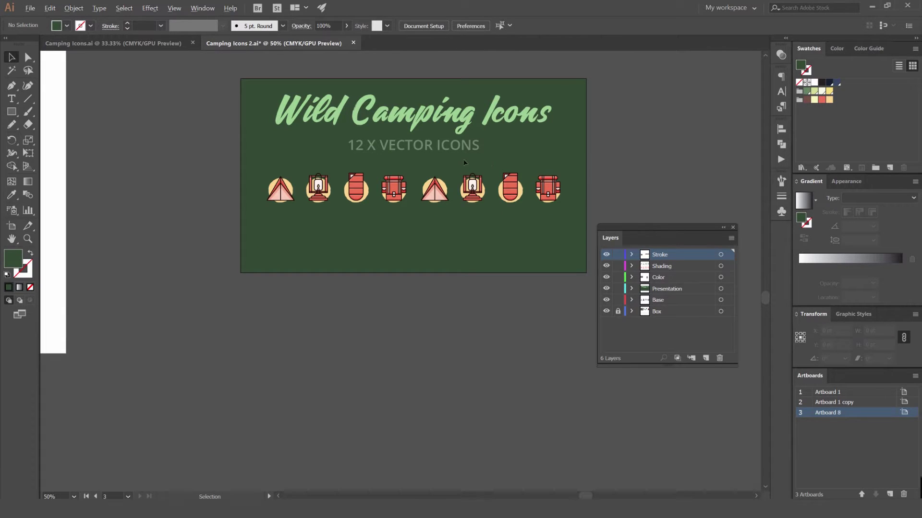
- Delete the right-hand group of four red icons from the remaining row on the green artboard
scroll(464, 162, "up", 1)
left_click_drag(417, 232, 411, 228)
scroll(411, 228, "down", 2)
left_click_drag(283, 238, 370, 230)
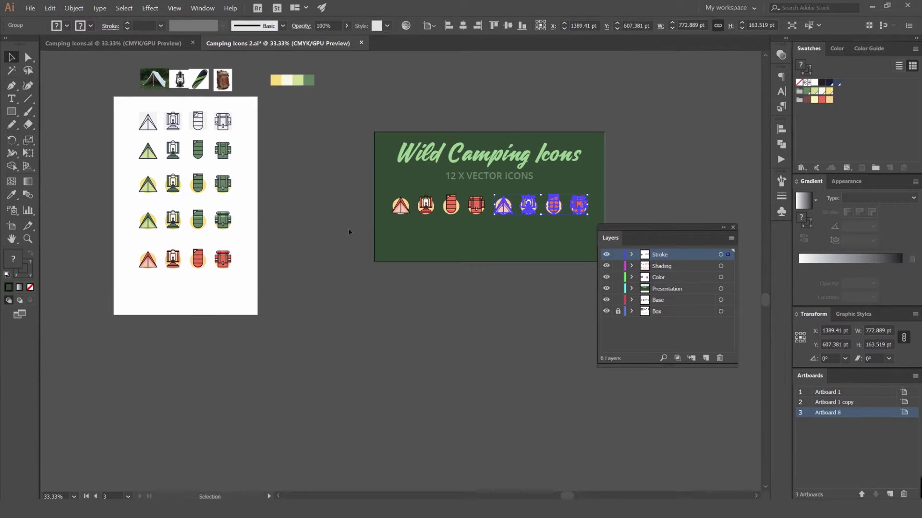
key("Delete")
- Duplicate the four green icons with yellow circles from the white artboard to the right of the red icons and group them
left_click_drag(247, 211, 506, 214)
scroll(480, 209, "up", 2)
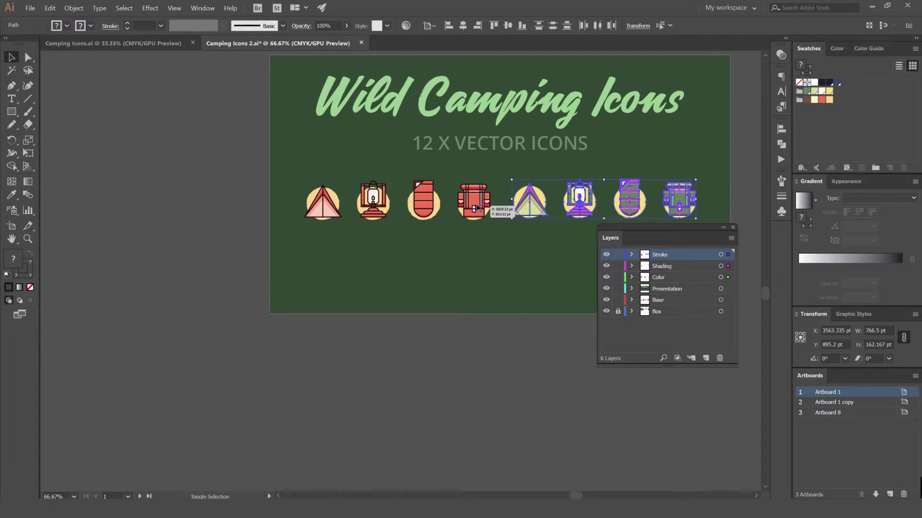
left_click(476, 205, "shift")
left_click(669, 134)
left_click_drag(677, 175, 572, 165)
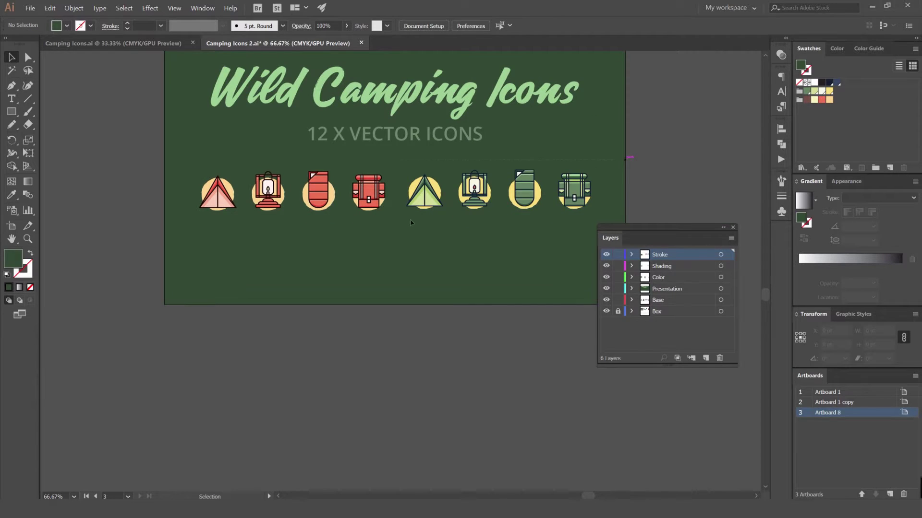
- Align the red and green icon groups to each other by their vertical centres
key("ctrl+a")
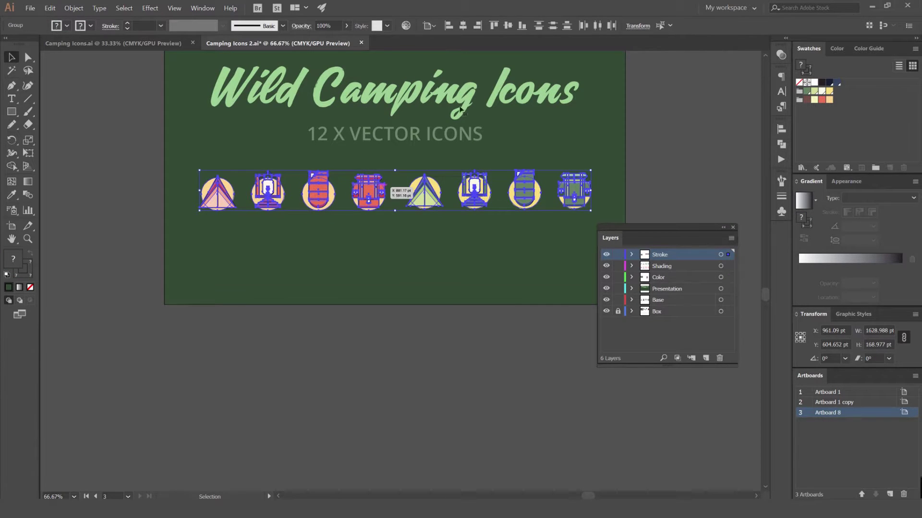
left_click(507, 25)
left_click(679, 154)
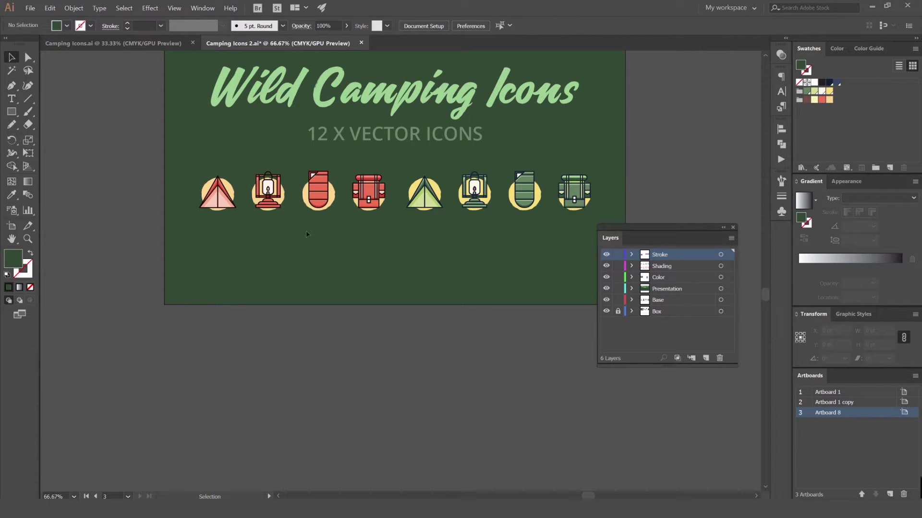
key("ctrl+a")
left_click(658, 160)
scroll(631, 135, "down", 1)
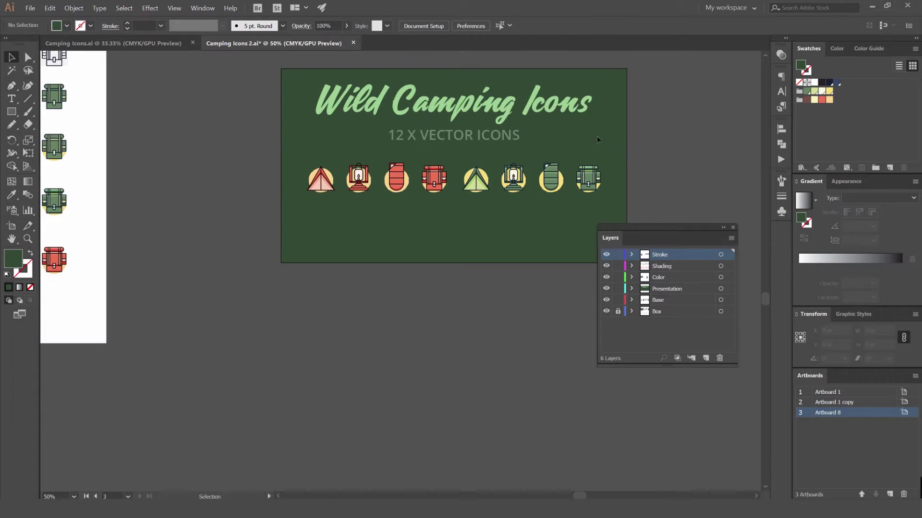
left_click_drag(597, 138, 564, 164)
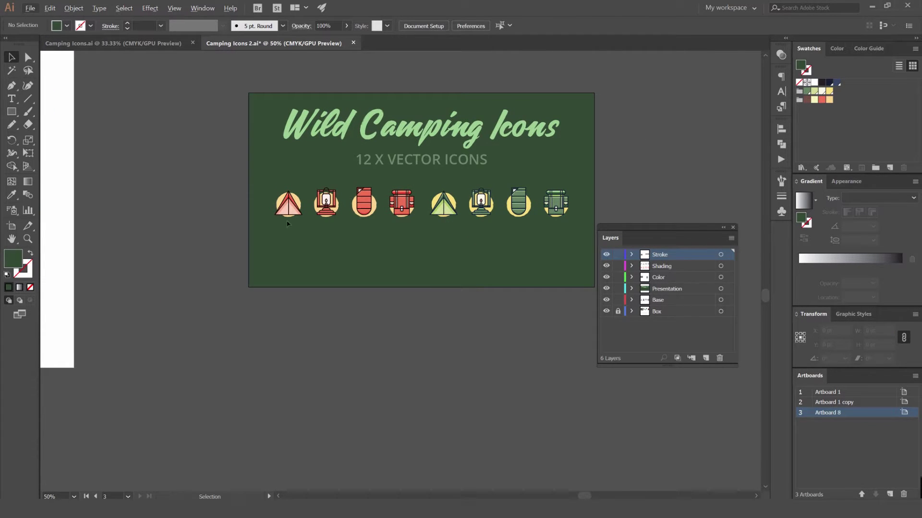
- Select the whole row of eight icons and enlarge it slightly from its centre
key("ctrl+a")
scroll(560, 187, "up", 2)
left_click_drag(585, 184, 599, 181)
- Widen the letter spacing of the "12 X VECTOR ICONS" subtitle to a width of about 893 pt and centre it horizontally
left_click(399, 120)
key("alt+Right")
key("alt+Right")
key("alt+Right")
key("alt+Right")
key("alt+Right")
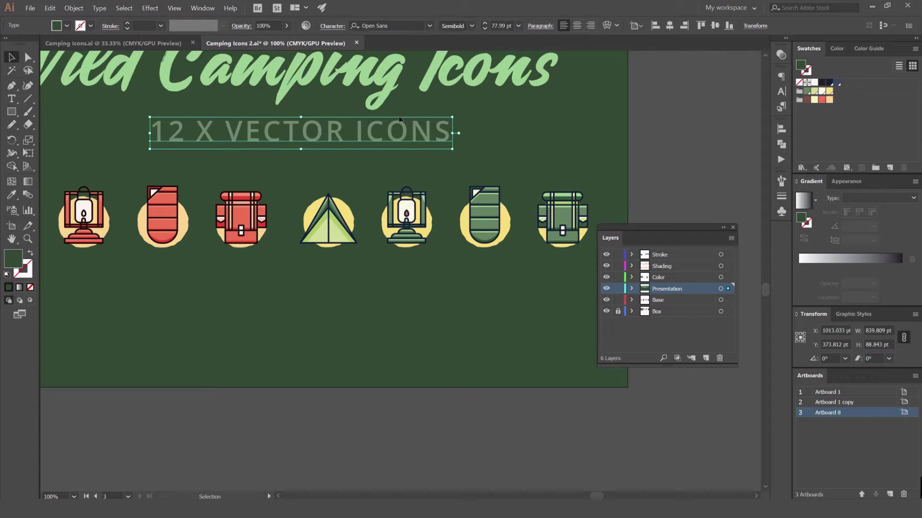
key("alt+Right")
key("alt+Right")
key("alt+Right")
key("alt+Right")
key("alt+Right")
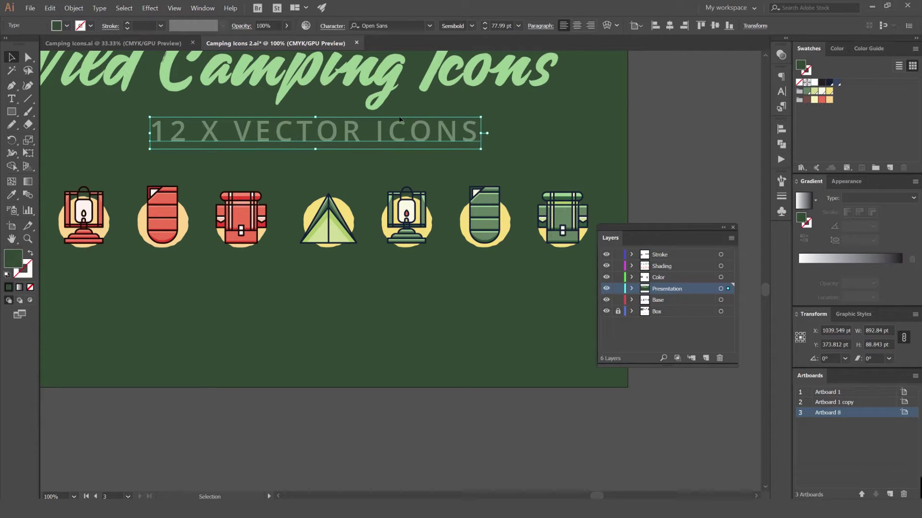
left_click(669, 27)
- Scale the subtitle down slightly and move the title and subtitle a little higher on the green artboard
left_click(469, 123)
left_click_drag(469, 124, 501, 188)
left_click(513, 187)
left_click_drag(434, 134, 434, 124)
left_click_drag(422, 196, 423, 189)
left_click(436, 223)
- Draw a full-width rectangle of 1920 × about 97 pt along the green artboard's bottom edge and stretch its height to about 120 pt
scroll(435, 224, "down", 2)
left_click_drag(364, 283, 357, 251)
scroll(336, 265, "up", 1)
key("m")
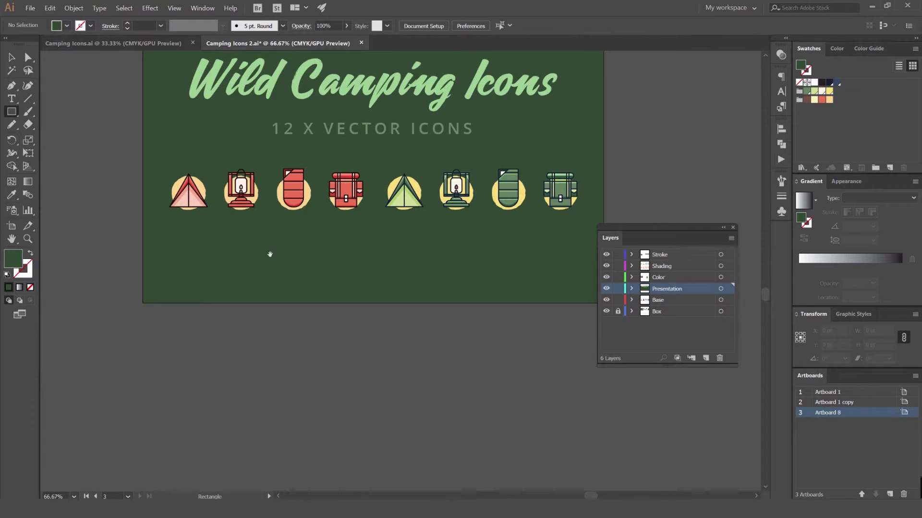
scroll(192, 240, "down", 1)
mouse_move(120, 245)
left_mouse_down()
mouse_move(142, 264)
mouse_move(591, 268)
mouse_move(580, 268)
left_mouse_up()
key("v")
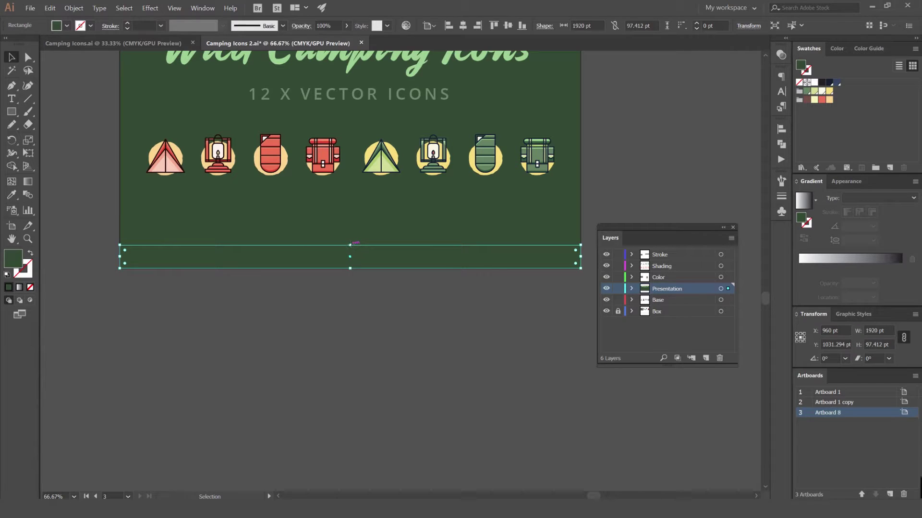
left_click_drag(350, 244, 350, 239)
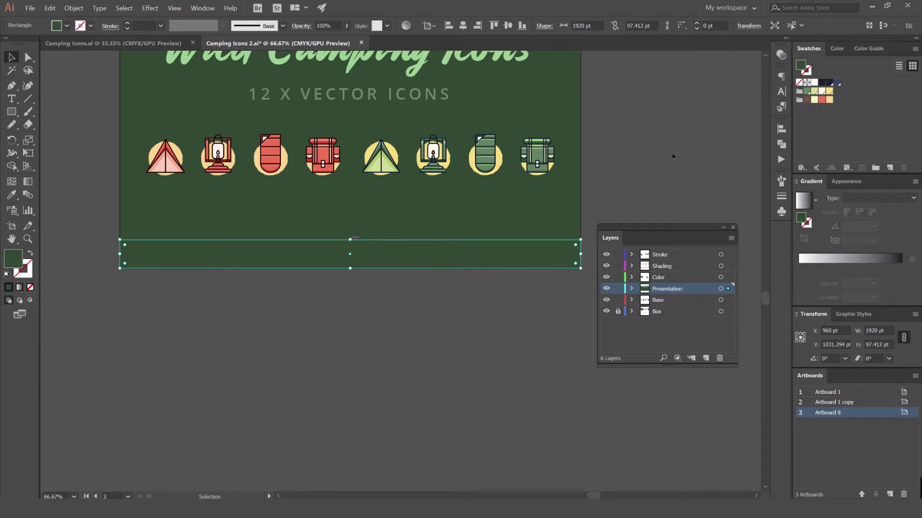
- Set the blending mode of the bottom strip to Multiply
left_click(781, 54)
left_click(672, 65)
left_click(665, 99)
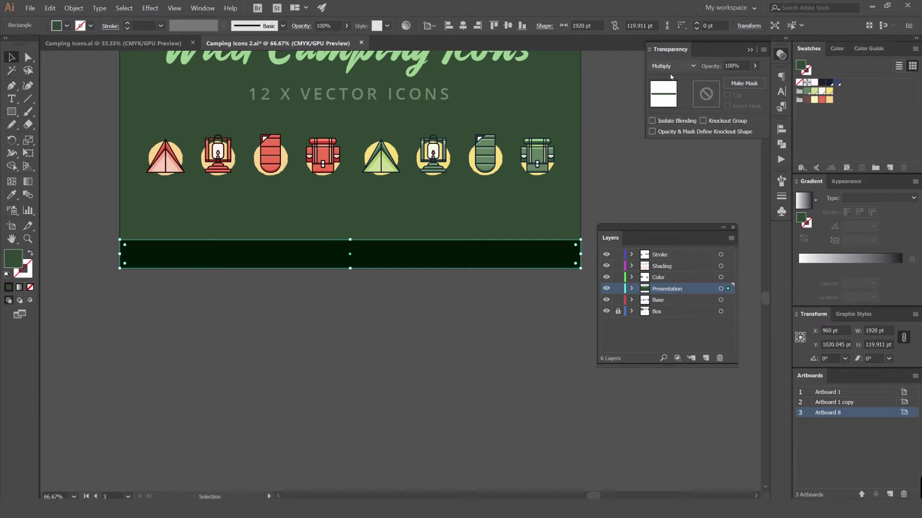
left_click(631, 198)
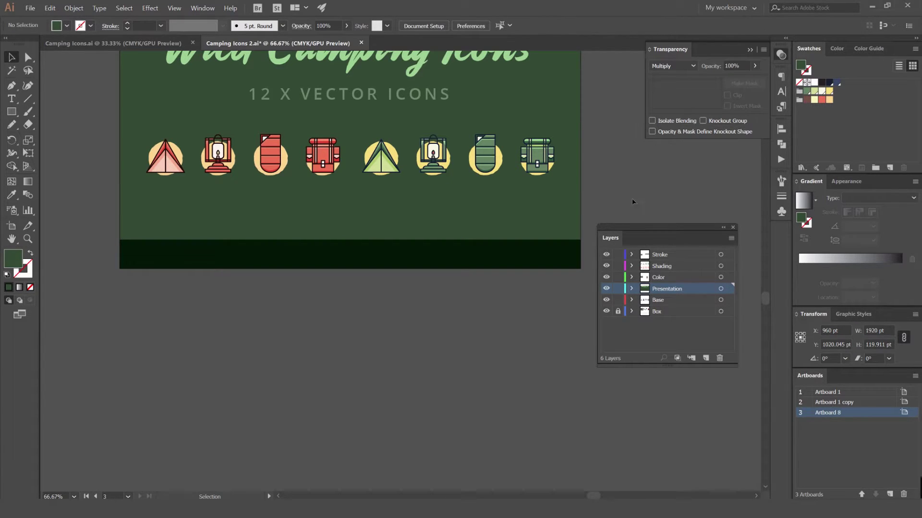
- Make the dark bottom strip slightly taller by raising its top edge
left_click(545, 248)
left_click_drag(359, 240, 361, 234)
left_click(661, 175)
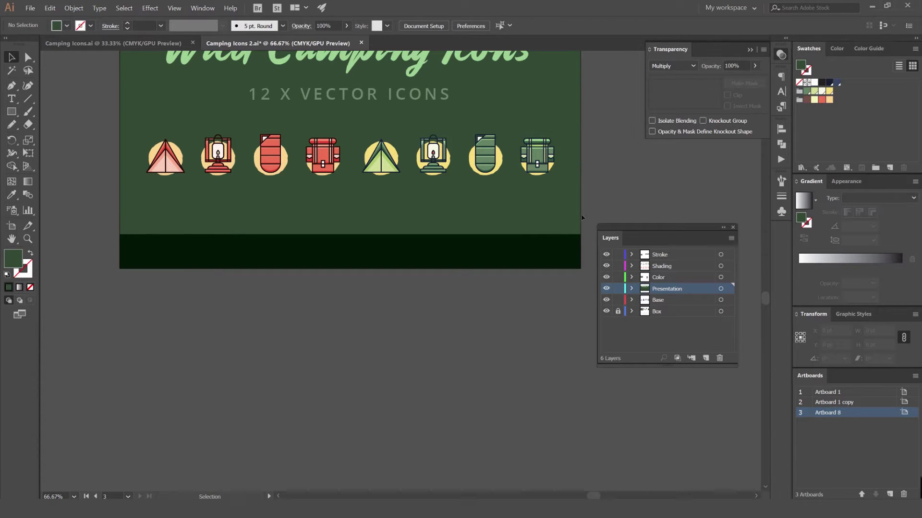
- Dock the floating Layers panel into the collapsed panel strip beside the canvas
left_click(523, 237)
left_click(580, 221)
left_click_drag(532, 216, 645, 212)
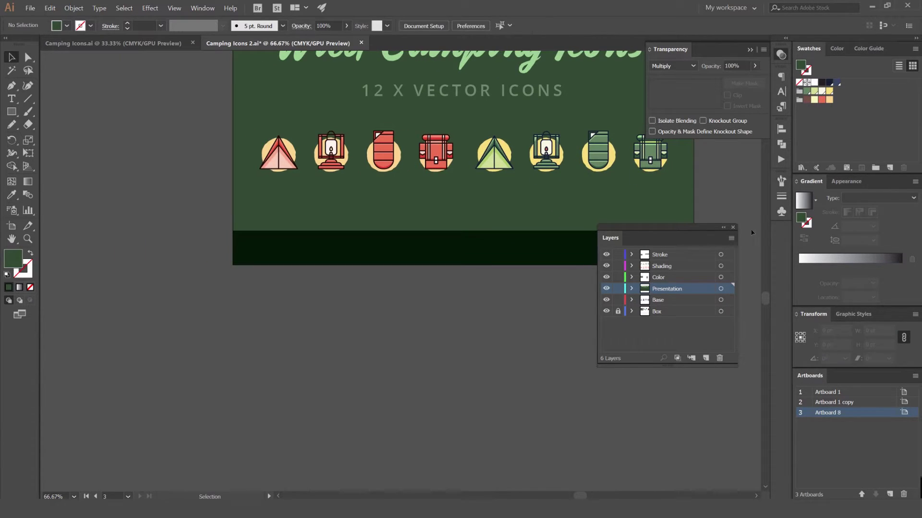
left_click_drag(609, 238, 776, 232)
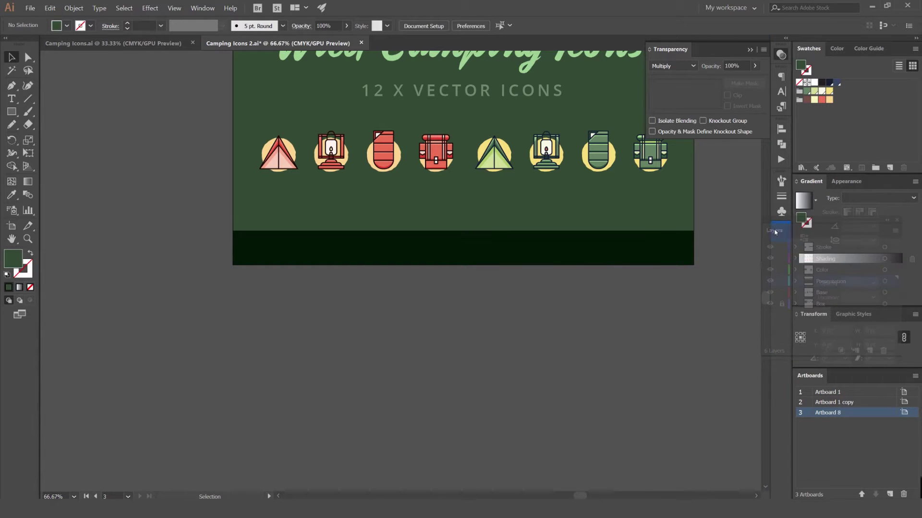
scroll(314, 254, "up", 2)
scroll(336, 264, "down", 2)
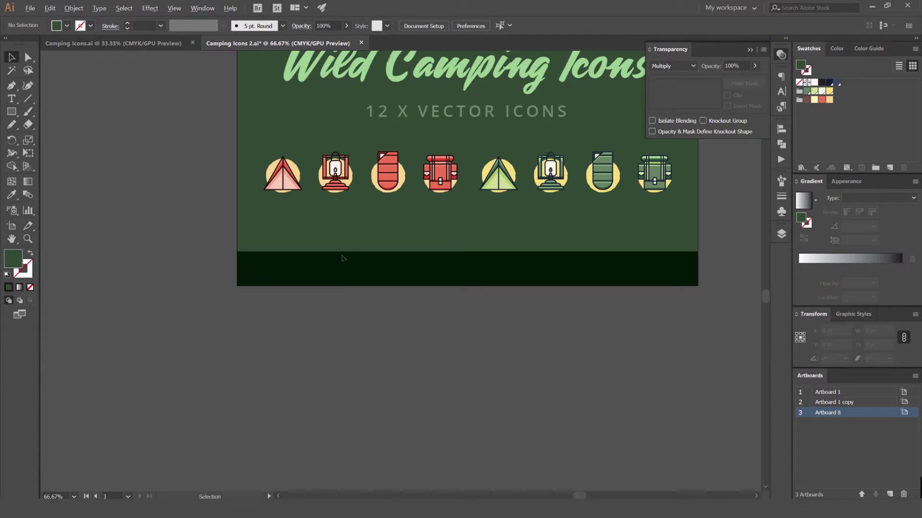
- Copy the subtitle onto the dark bottom strip and give the copy Normal blending and a pale cream fill
left_click_drag(446, 130, 363, 290)
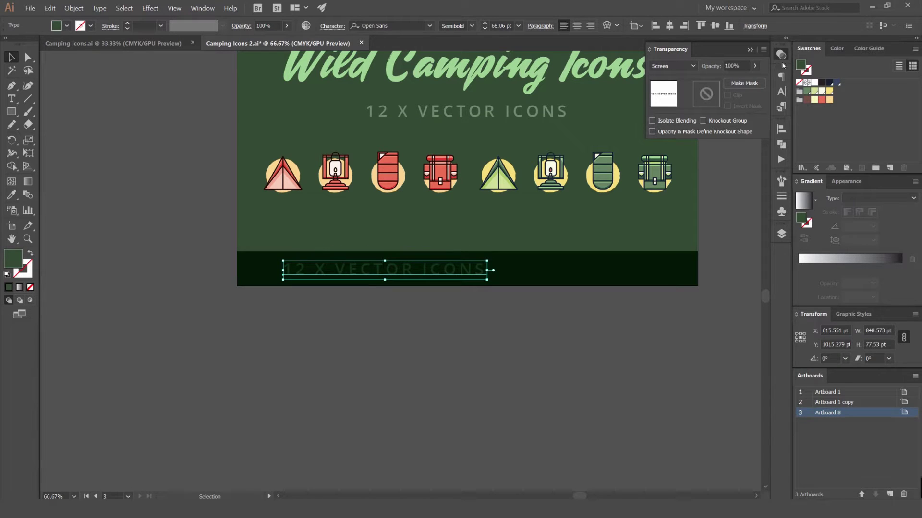
left_click(815, 84)
scroll(669, 68, "up", 5)
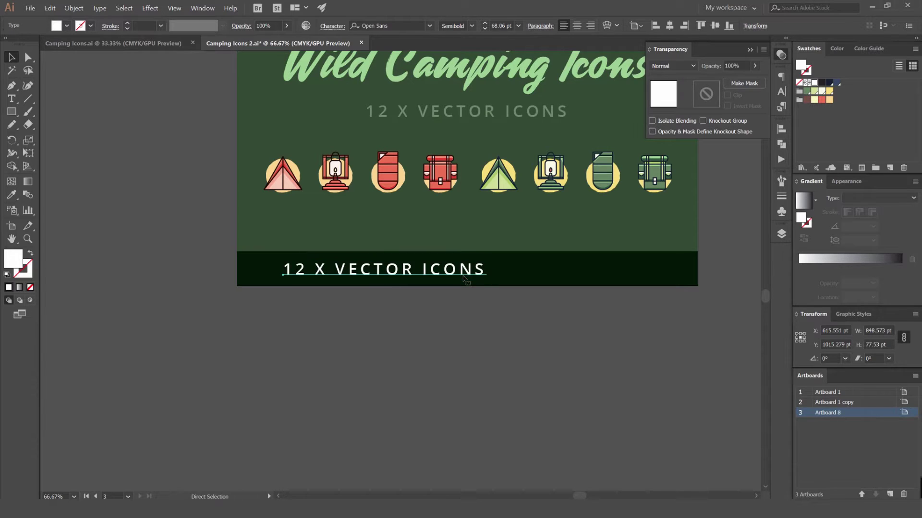
left_click(826, 101)
left_click(822, 93)
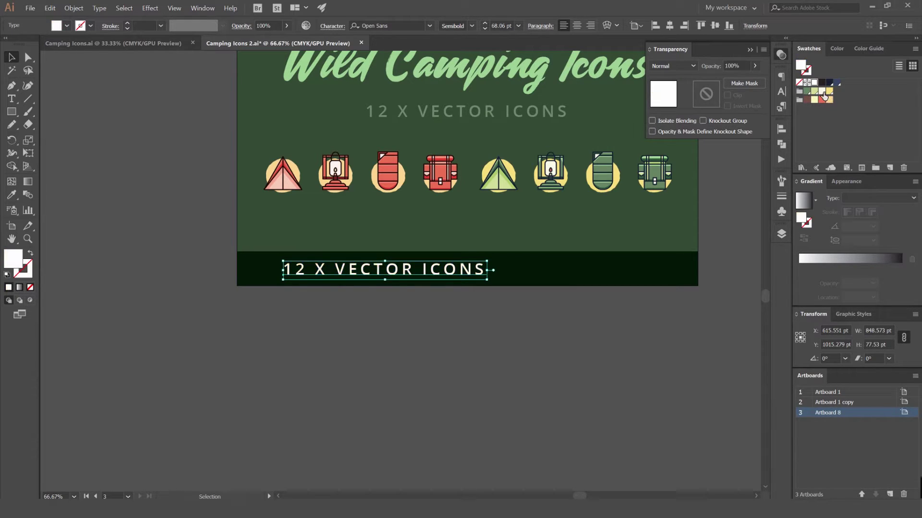
left_click(529, 318)
- Align the copied text with the leftmost tent icon and replace its wording with "DESIGNED BY" followed by the designer's name
double_click(381, 270)
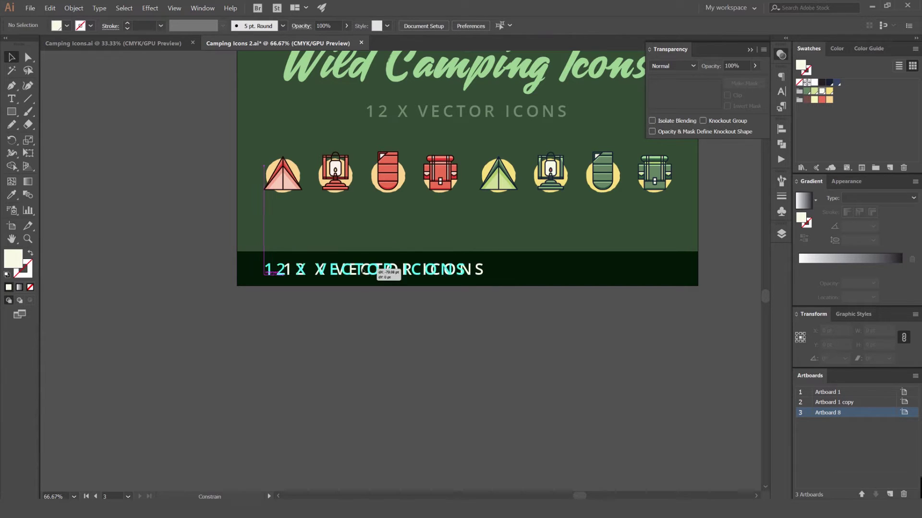
key("ctrl+a")
type("CESIG")
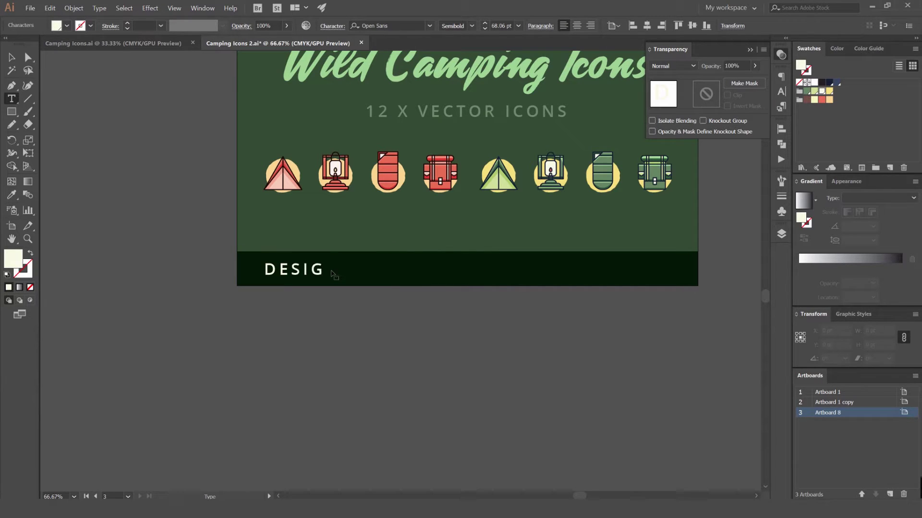
type("NED BY JER")
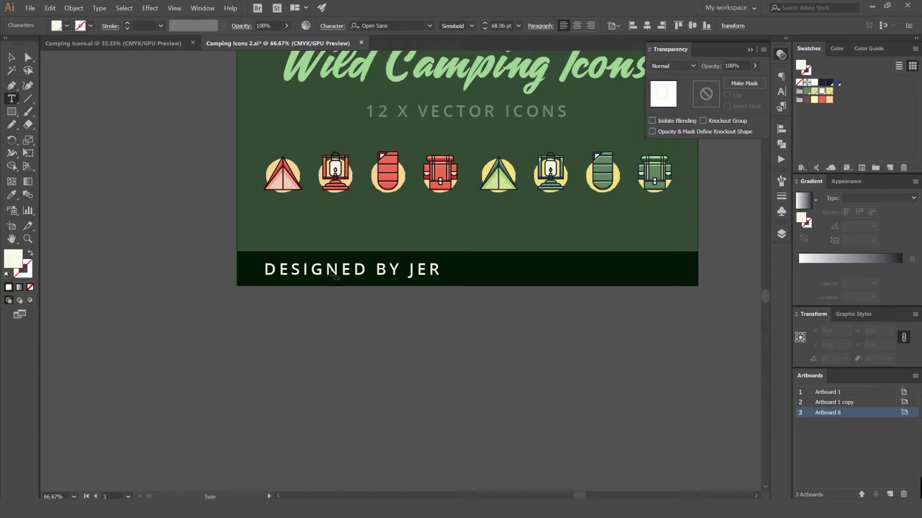
type("EMY MURA")
- Reduce the credit line's font size to 66.06 pt and tighten its letter spacing
key("ctrl+a")
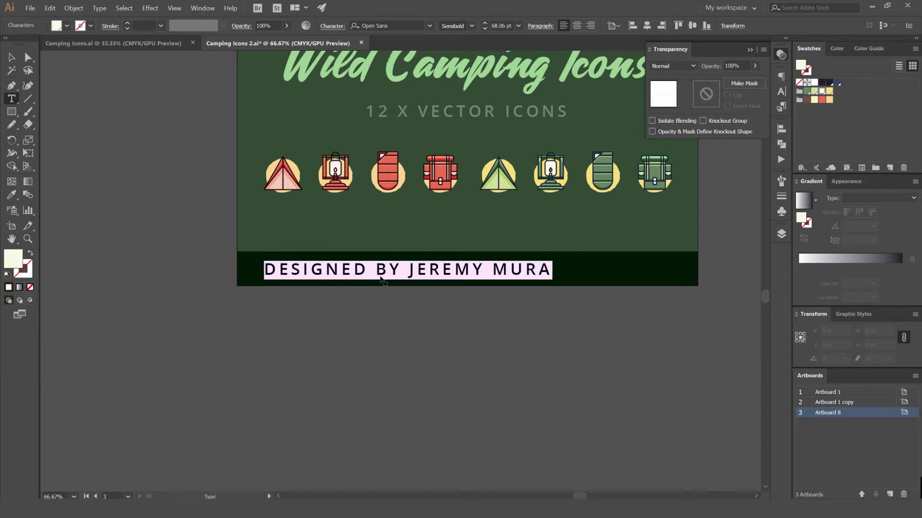
key("ctrl+shift+comma")
key("ctrl+shift+comma")
key("ctrl+shift+comma")
key("ctrl+shift+comma")
key("ctrl+shift+period")
key("ctrl+shift+period")
key("ctrl+shift+period")
key("alt+Left")
key("alt+Left")
key("alt+Left")
key("alt+Left")
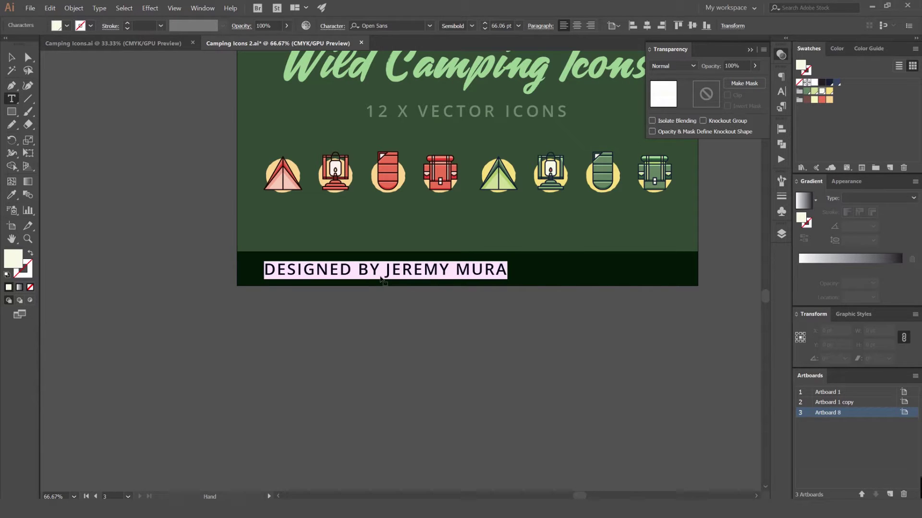
- Move the credit line toward the middle of the dark strip and center it horizontally on the artboard
type("v")
key("Escape")
key("ctrl+z")
left_click_drag(446, 274, 520, 275)
scroll(605, 154, "right", 3)
left_click(674, 27)
left_click(653, 252)
scroll(620, 257, "down", 4)
left_click_drag(527, 248, 423, 257)
scroll(464, 264, "up", 2)
scroll(464, 263, "up", 3)
left_click_drag(315, 325, 381, 319)
scroll(381, 319, "down", 1)
- Enlarge the credit line to 72.06 pt and center it horizontally on the artboard again
left_click(454, 278)
scroll(454, 278, "up", 3)
key("ctrl+shift+period")
key("ctrl+shift+period")
key("ctrl+shift+period")
left_click_drag(616, 273, 501, 271)
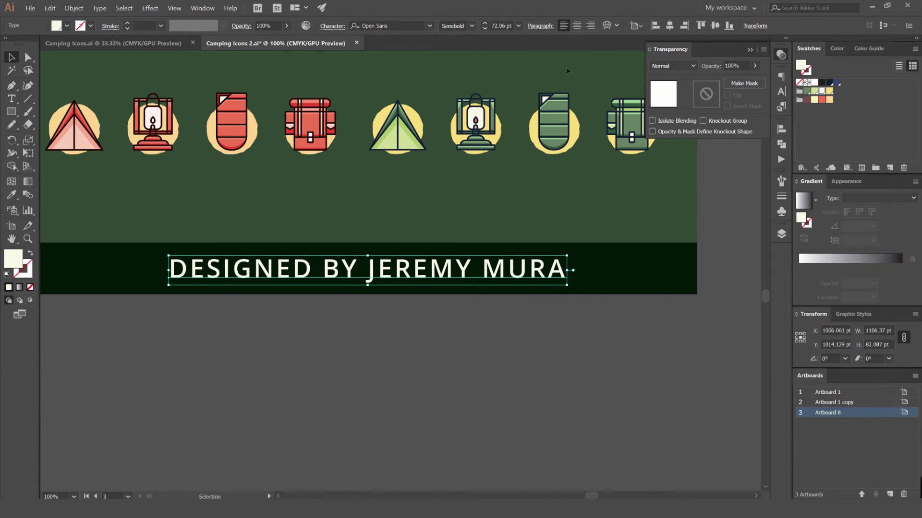
left_click(670, 25)
left_click(503, 376)
scroll(503, 376, "down", 3)
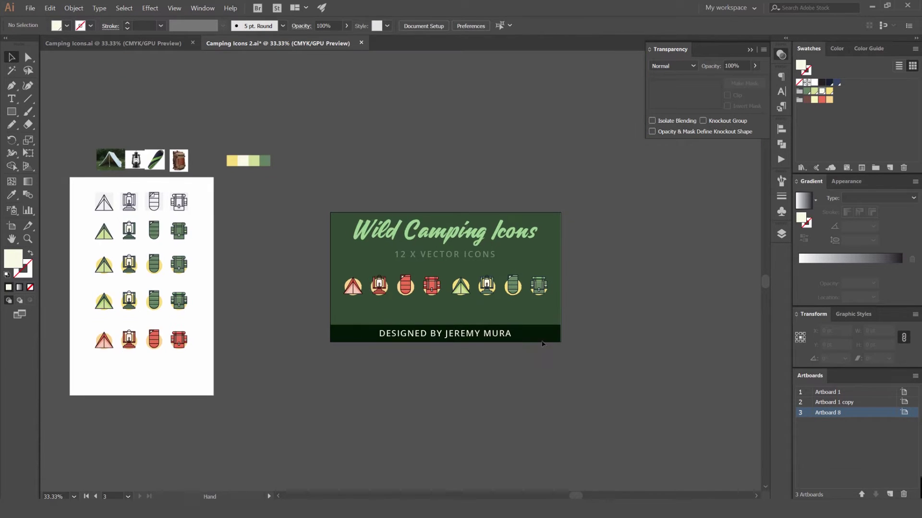
- Copy the subtitle below the icon row and change the copy's text to "EPS,AI,PNG"
scroll(608, 309, "up", 2)
left_click_drag(374, 210, 454, 302)
double_click(434, 288)
key("ctrl+a")
type("EPS")
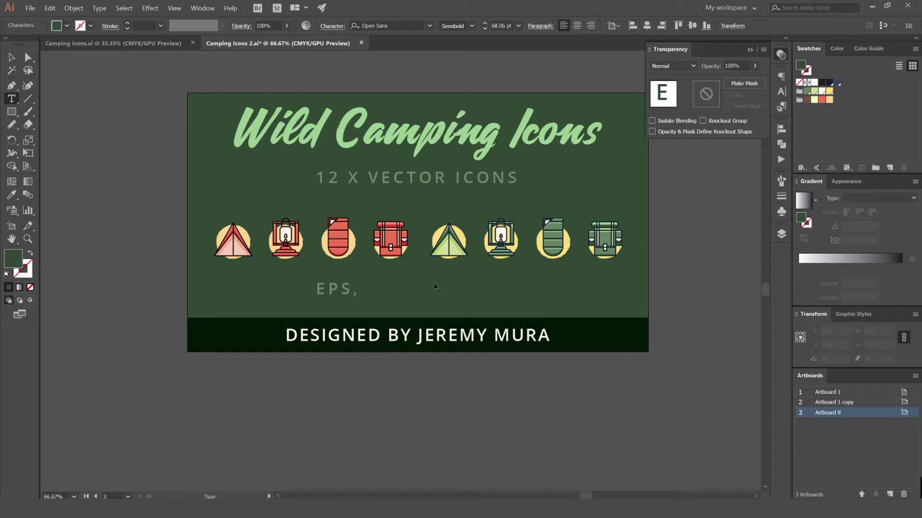
type("AI,PNG")
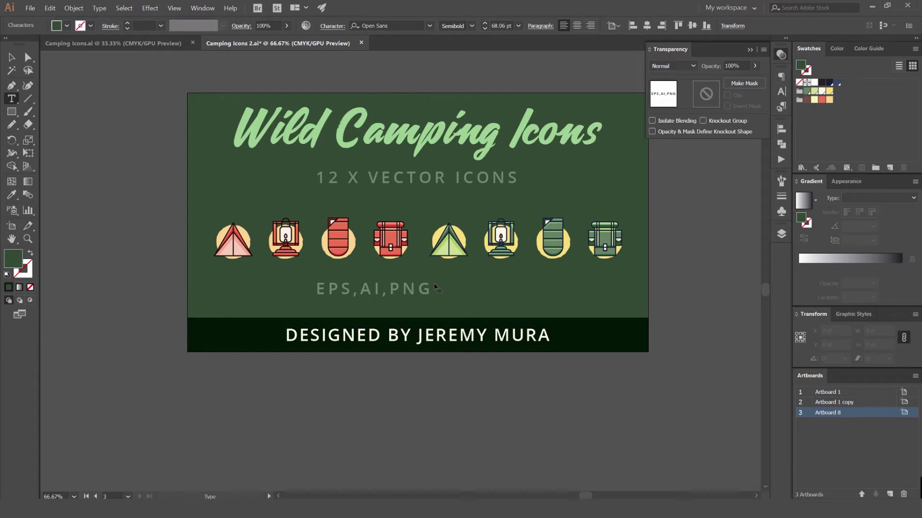
- Center the "EPS,AI,PNG" line horizontally on the artboard
left_click(12, 60)
left_click(669, 26)
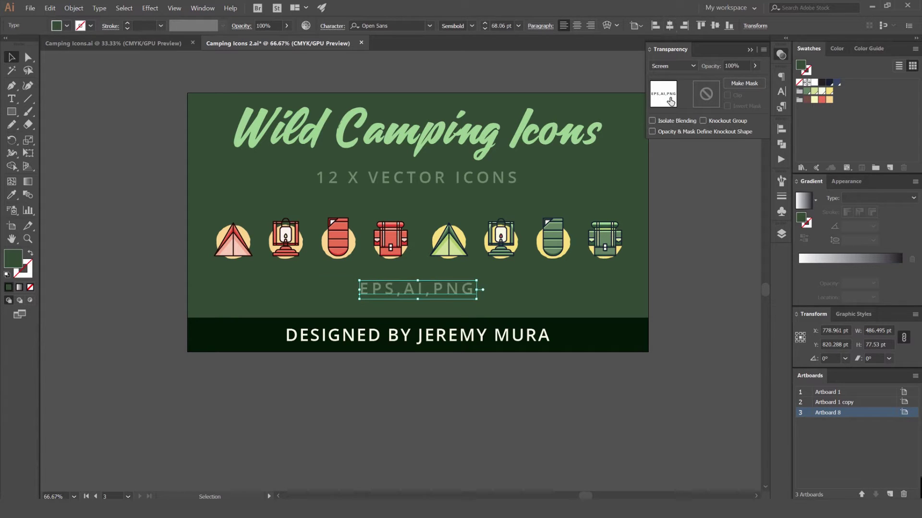
left_click(672, 163)
scroll(443, 282, "down", 1)
scroll(435, 287, "up", 2)
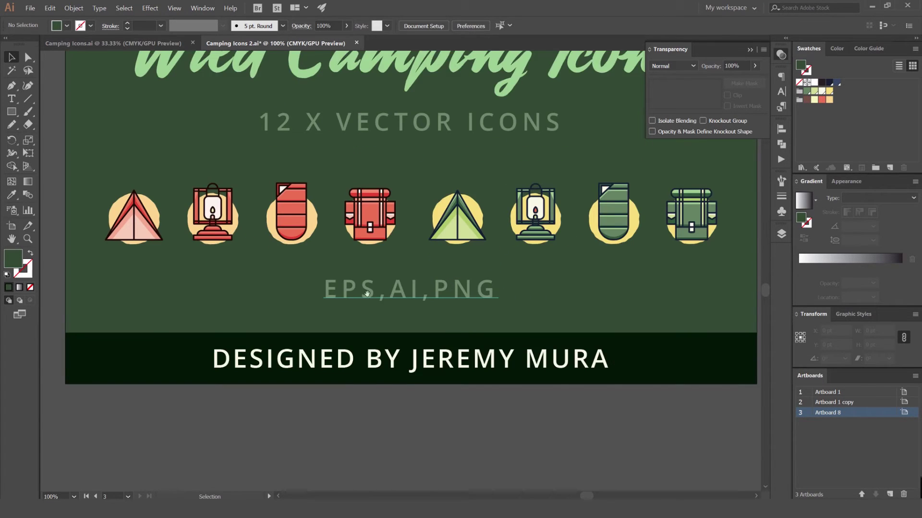
- Examine the file-format line and the overall layout of the green banner close up and as a whole
left_click_drag(362, 290, 300, 243)
left_click(297, 242)
left_click(300, 395)
scroll(320, 381, "down", 2)
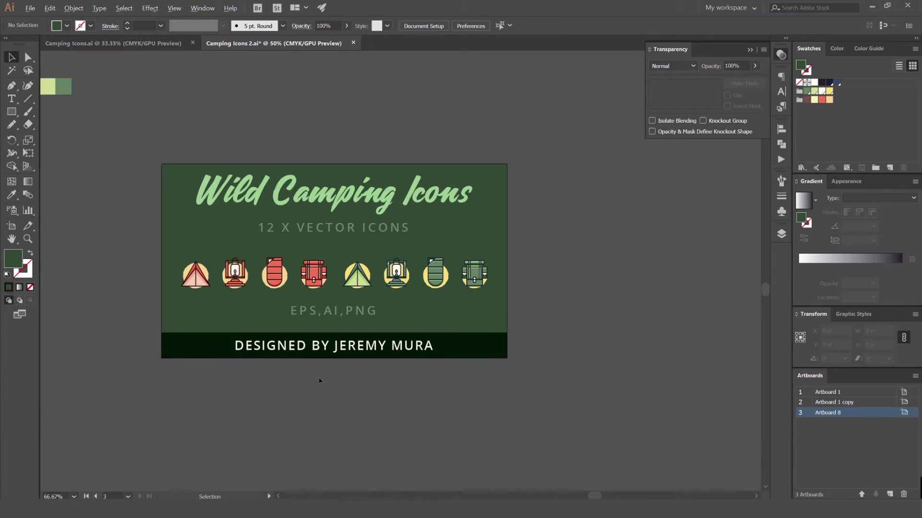
key("ctrl+minus")
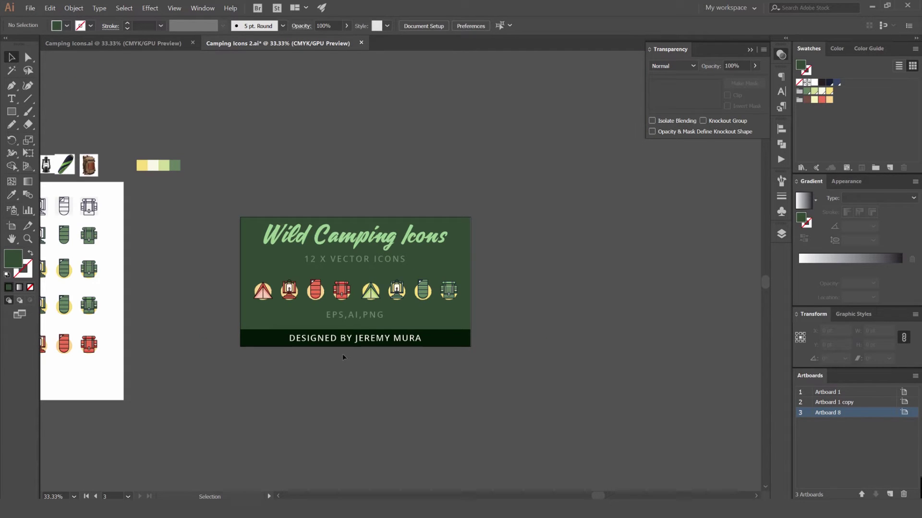
scroll(342, 327, "up", 3)
left_click(384, 296)
key("t")
left_click(11, 57)
left_click(290, 459)
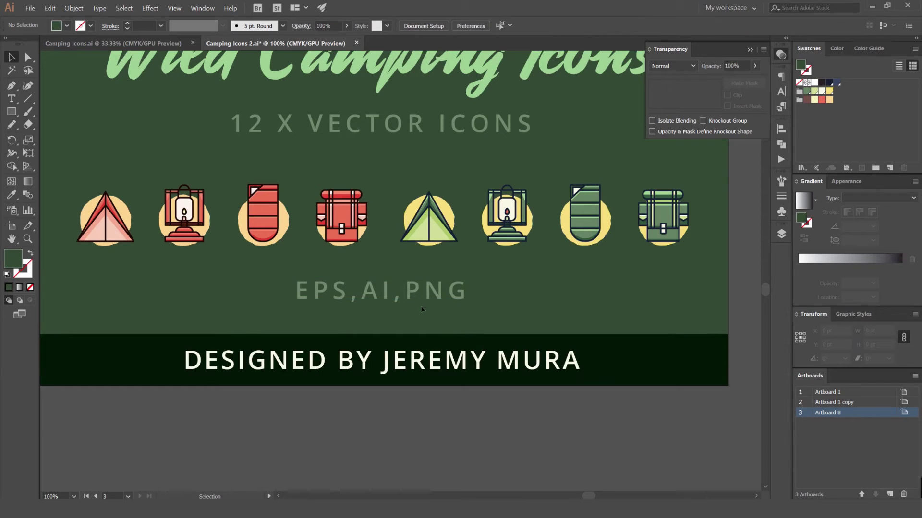
key("ctrl+minus")
key("ctrl+minus")
scroll(487, 229, "down", 2)
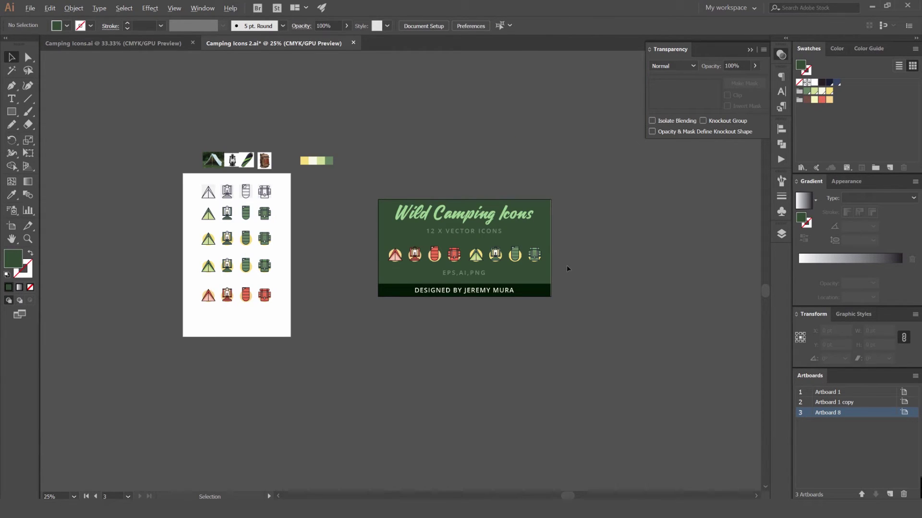
- Scale the row of eight icons up proportionally from its center to about 1772 pt wide
left_click_drag(503, 251, 459, 253)
scroll(410, 251, "up", 3)
left_click(432, 312)
left_click_drag(663, 240, 198, 281)
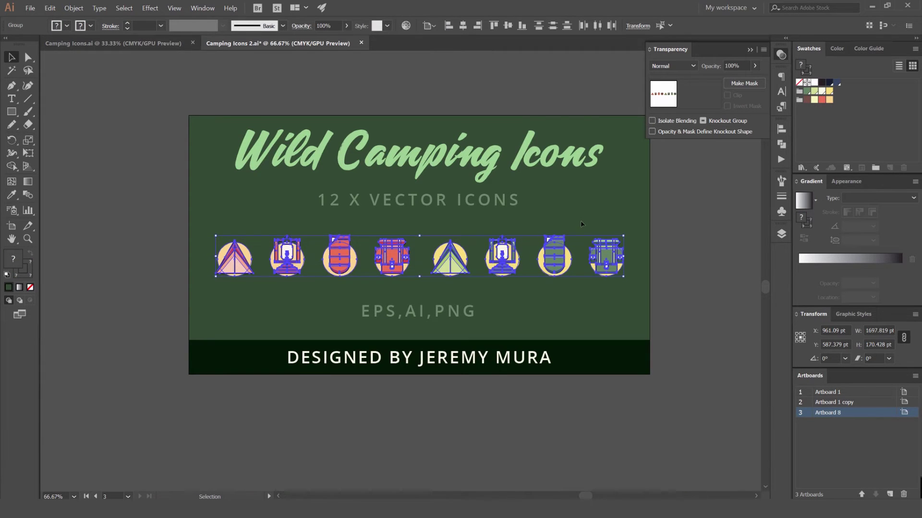
scroll(575, 225, "up", 3)
left_click_drag(709, 261, 736, 221)
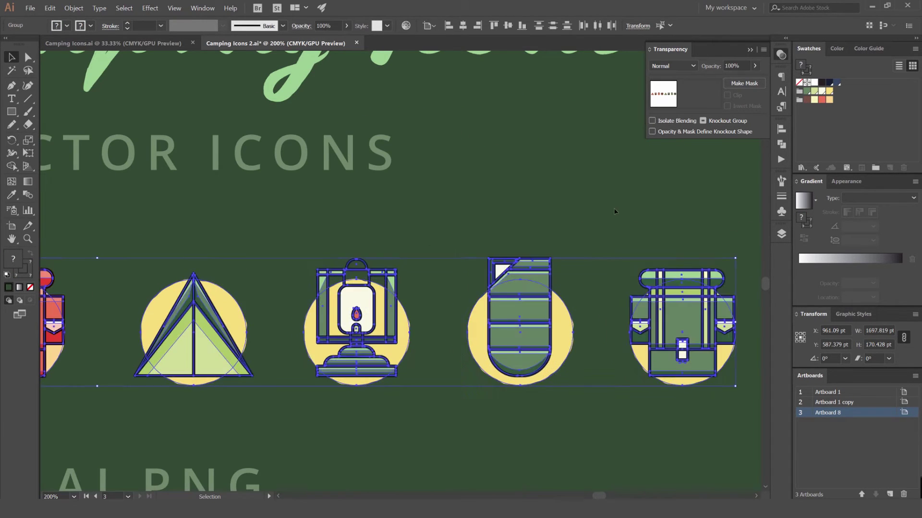
scroll(613, 213, "down", 4)
left_click(200, 189)
left_click_drag(442, 252, 309, 261)
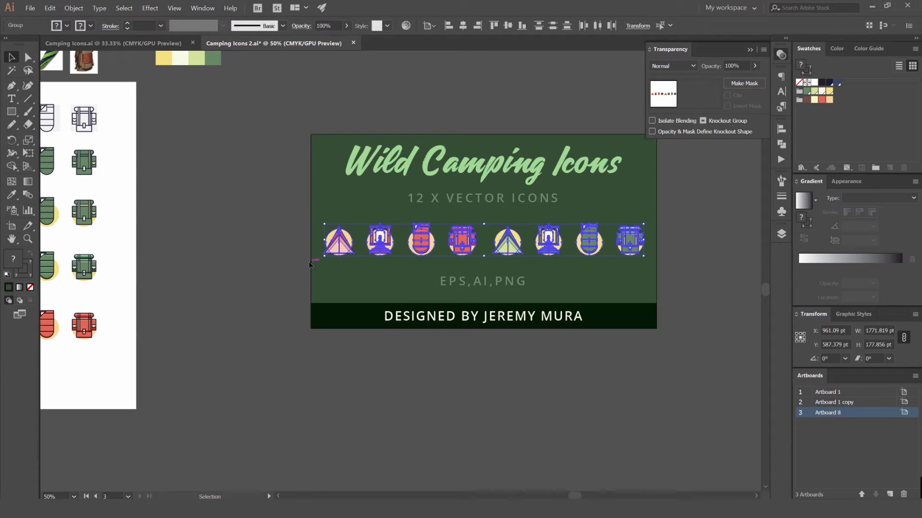
left_click_drag(513, 232, 444, 228)
left_click(426, 206)
scroll(425, 204, "up", 2)
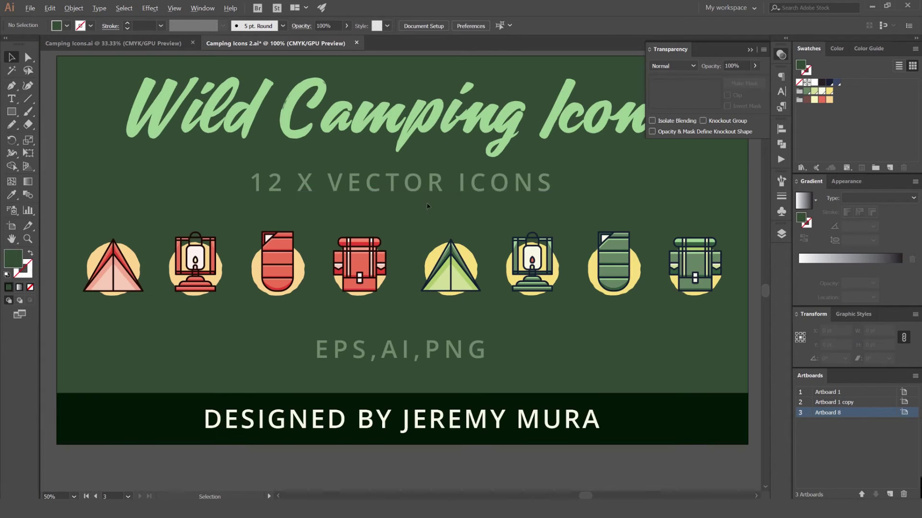
- Move the title and subtitle slightly higher and bring the subtitle a little closer to the title
left_click(445, 185)
left_click(497, 127)
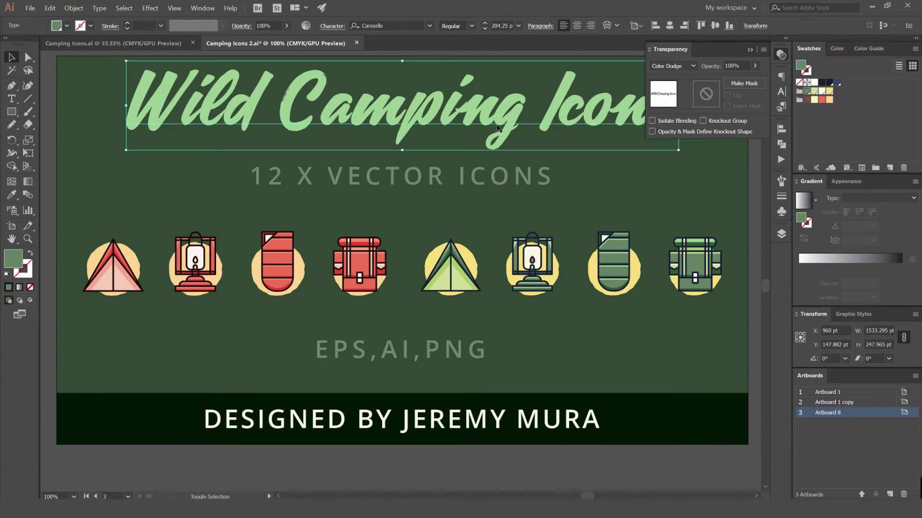
left_click_drag(516, 180, 517, 173)
- Move the "EPS,AI,PNG" line slightly lower, toward the dark bottom strip
left_click(481, 235)
left_click_drag(481, 235, 480, 203)
left_click_drag(461, 319, 460, 327)
left_click_drag(502, 308, 519, 310)
key("ctrl+minus")
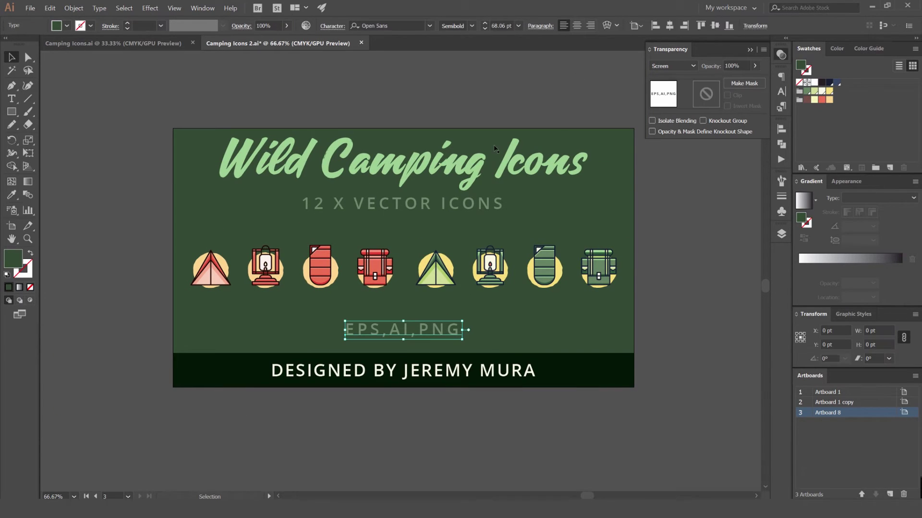
left_click(590, 69)
scroll(528, 109, "down", 2)
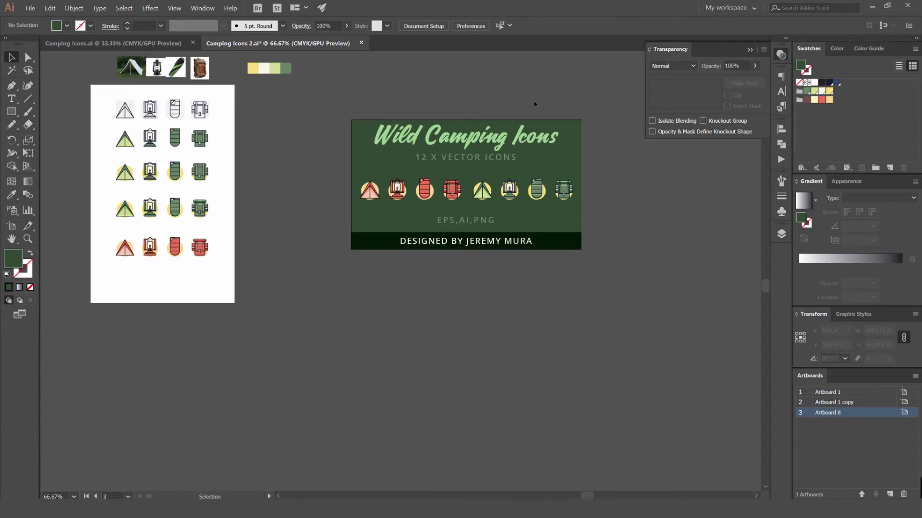
left_click_drag(520, 107, 446, 128)
scroll(455, 131, "up", 1)
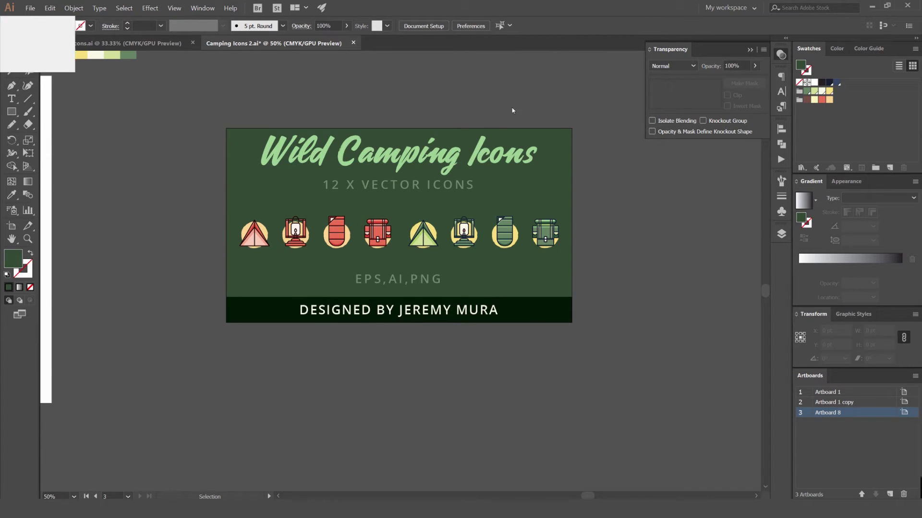
left_click_drag(465, 123, 502, 133)
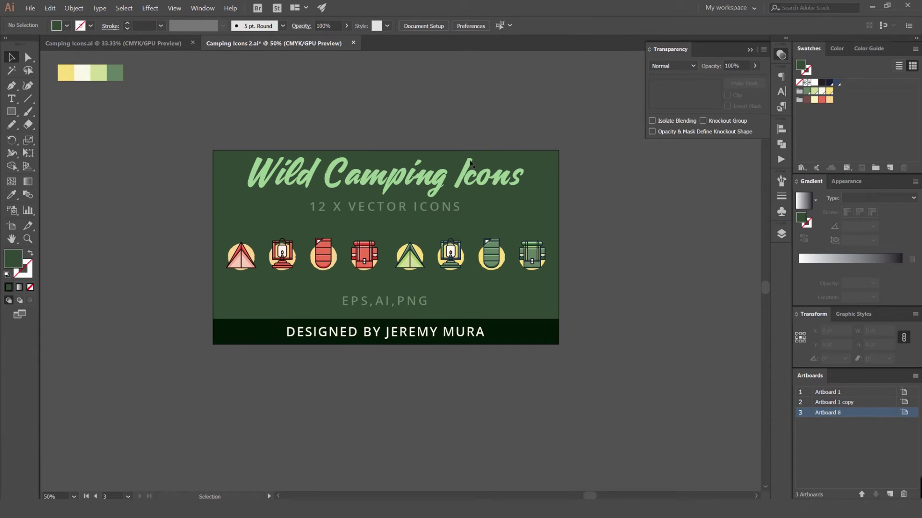
- Switch to File Explorer and open the Vector Texture Pack folder inside DESIGN PROJECTS > Creative Market
key("alt+Tab")
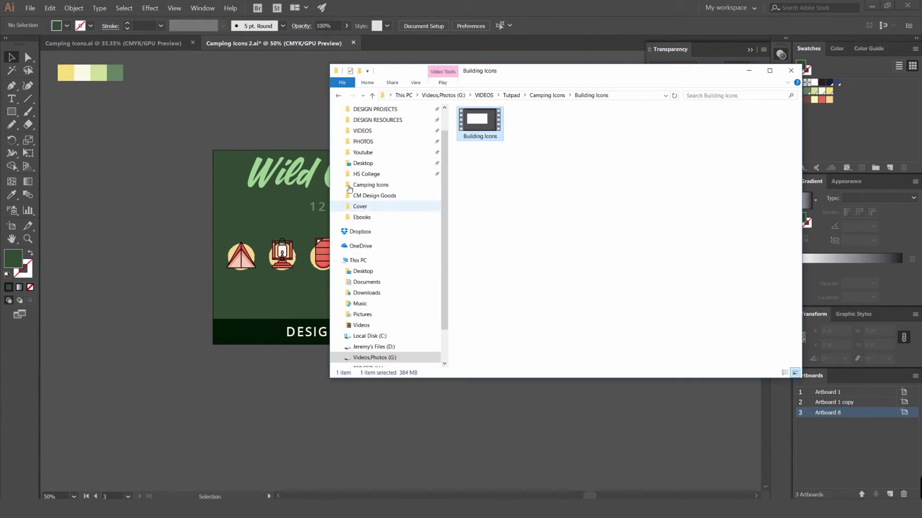
left_click(378, 110)
left_click_drag(514, 76, 437, 101)
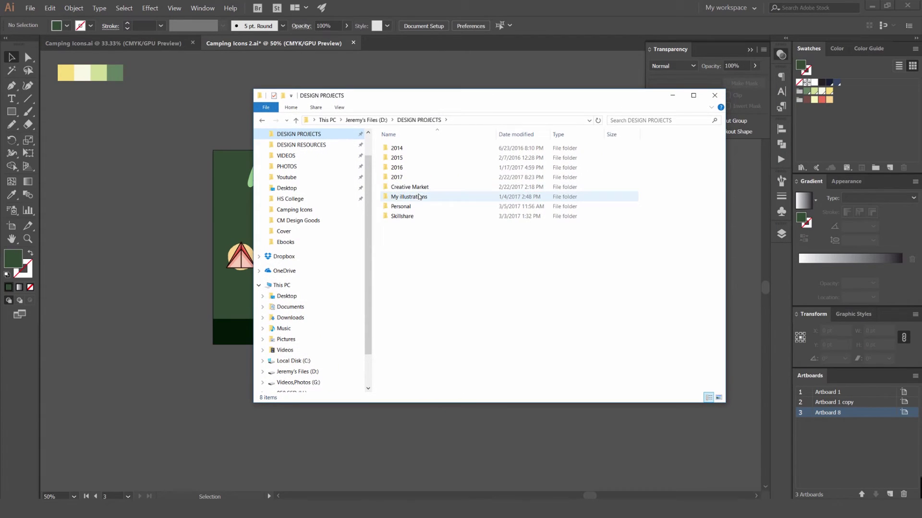
left_click(410, 187)
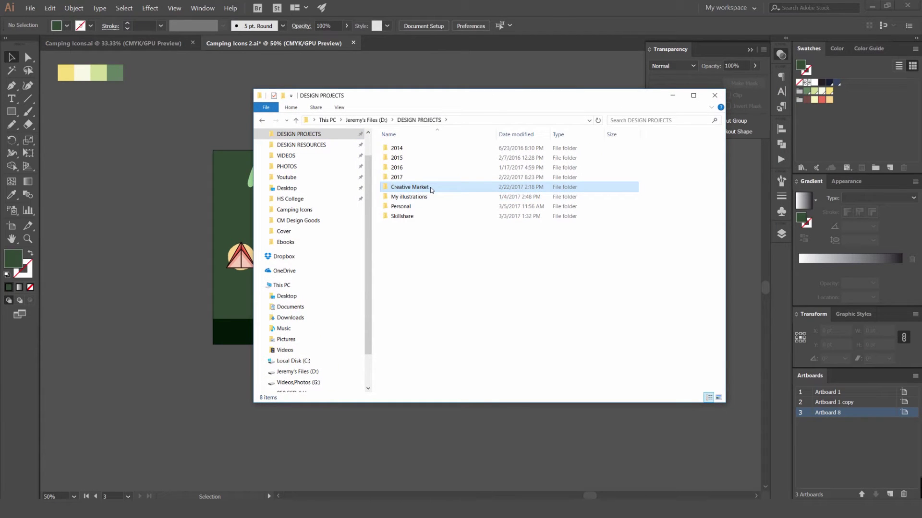
double_click(450, 187)
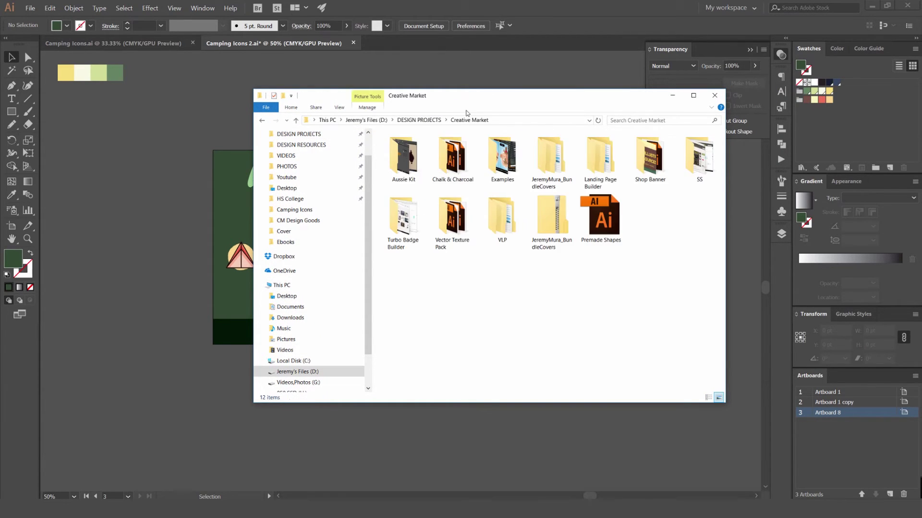
double_click(453, 225)
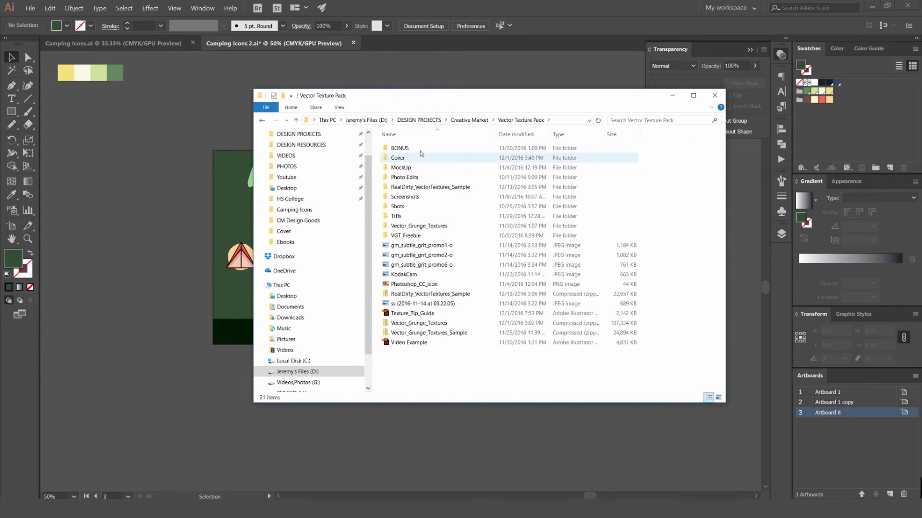
- Browse the Tiffs folder and place the Thinwood texture onto the presentation artboard in Illustrator
double_click(400, 217)
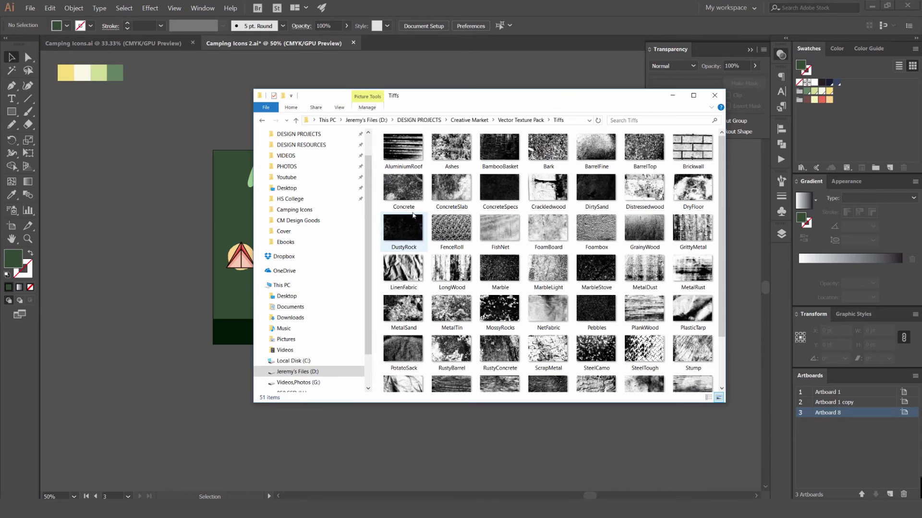
scroll(493, 207, "down", 2)
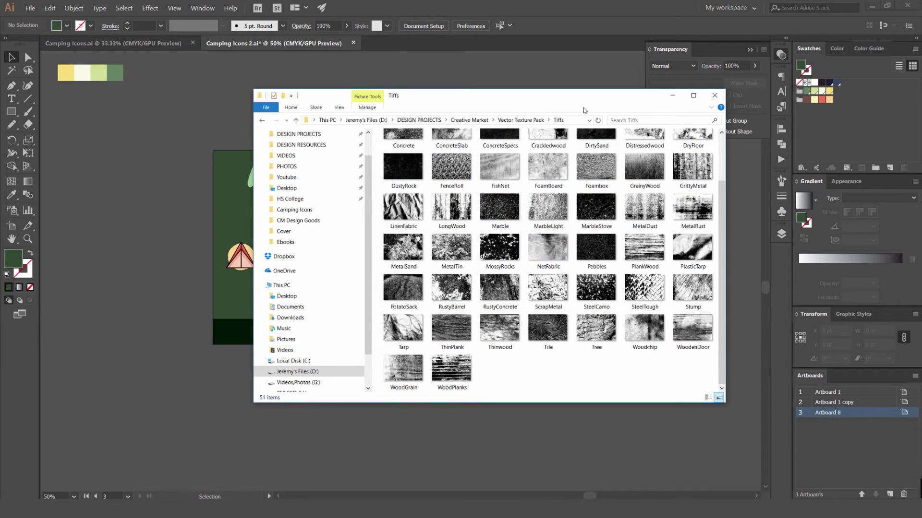
left_click_drag(550, 99, 612, 96)
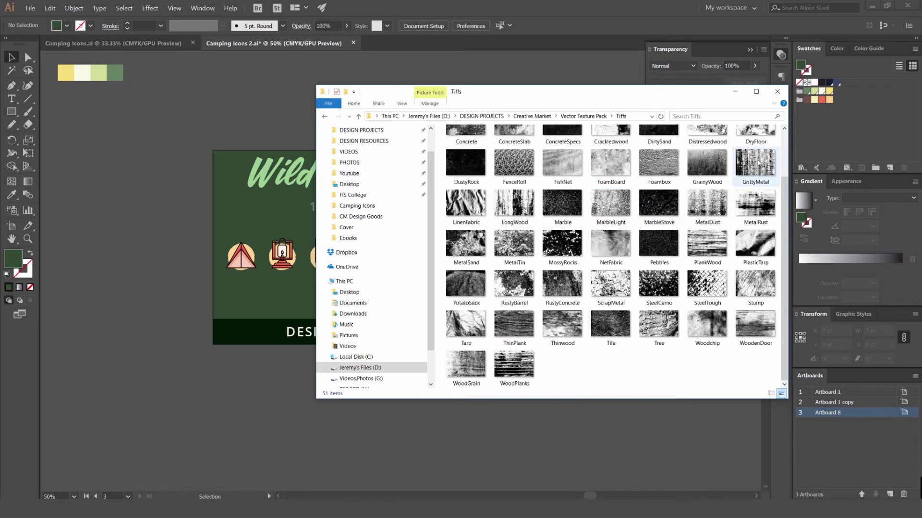
left_click(575, 163)
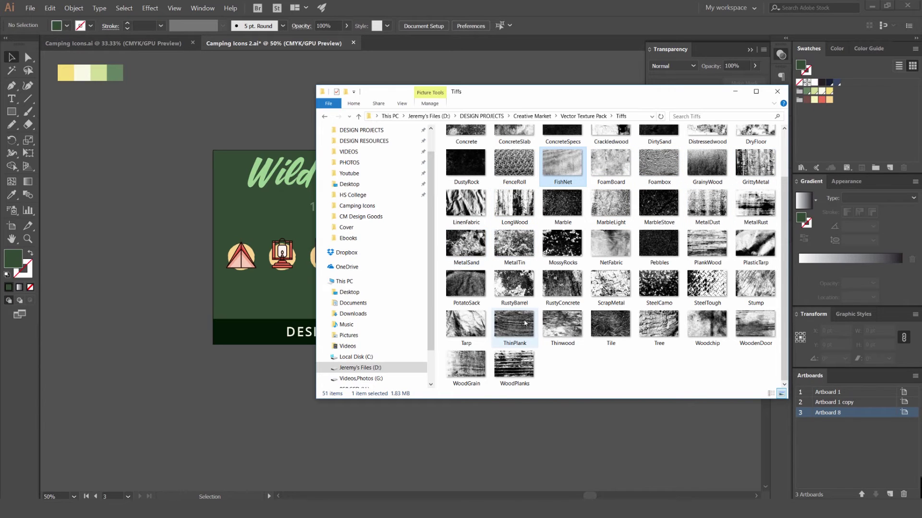
left_click(564, 330)
left_click_drag(315, 302, 239, 289)
left_click(327, 436)
- Scale the wood texture to about 1927 × 1285 pt from the artboard's upper-left corner and recolor it with the muted green swatch
left_click_drag(351, 288, 474, 244)
left_click_drag(263, 200, 221, 168)
left_click_drag(472, 315, 623, 375)
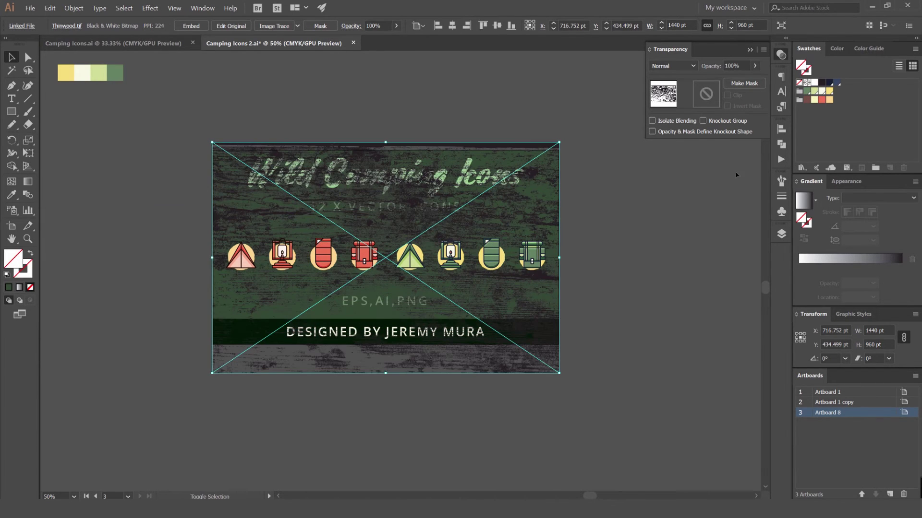
left_click(807, 99)
left_click(806, 91)
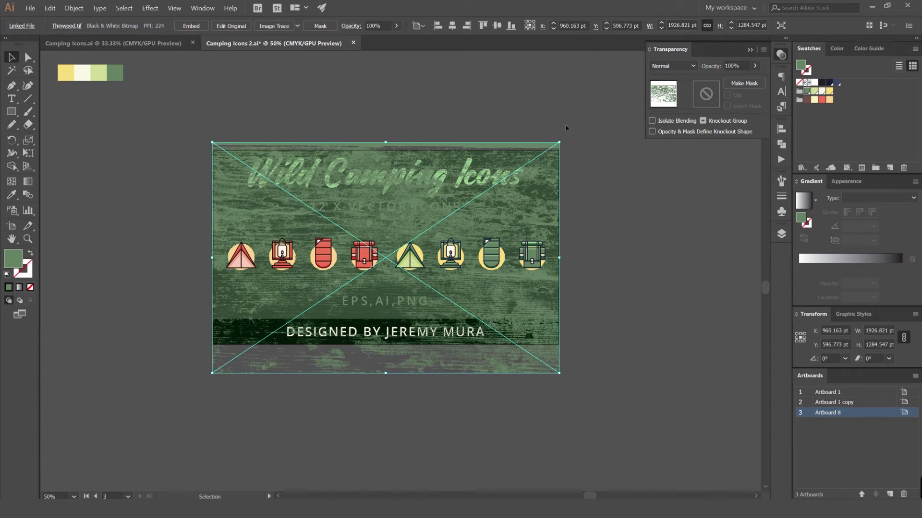
- Enlarge the wood texture to about 4328 × 2885 pt and examine its detail up close
scroll(478, 161, "up", 1)
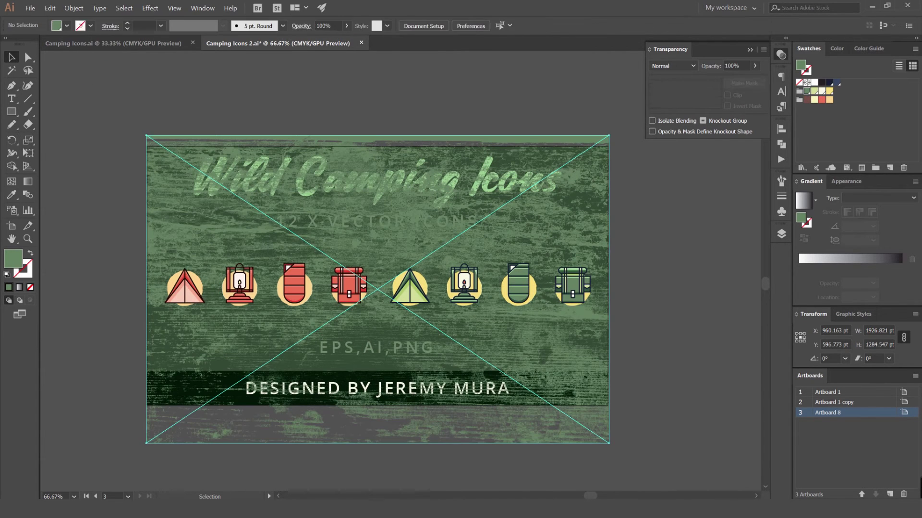
scroll(600, 157, "down", 4)
left_click_drag(600, 155, 639, 89)
scroll(512, 181, "up", 15)
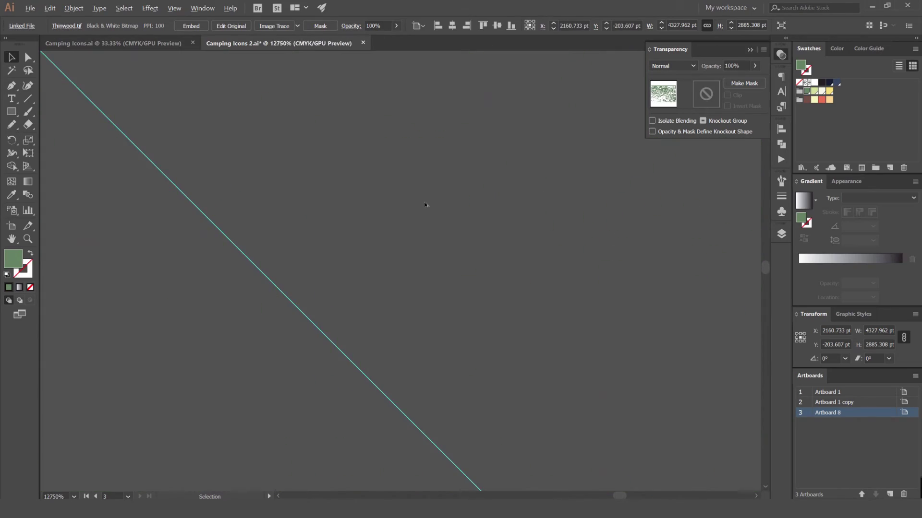
scroll(417, 205, "down", 16)
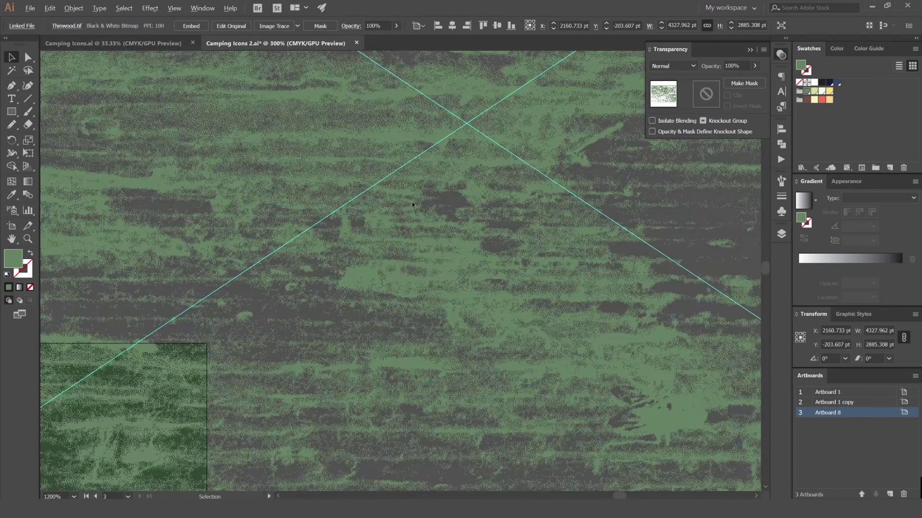
scroll(465, 206, "up", 3)
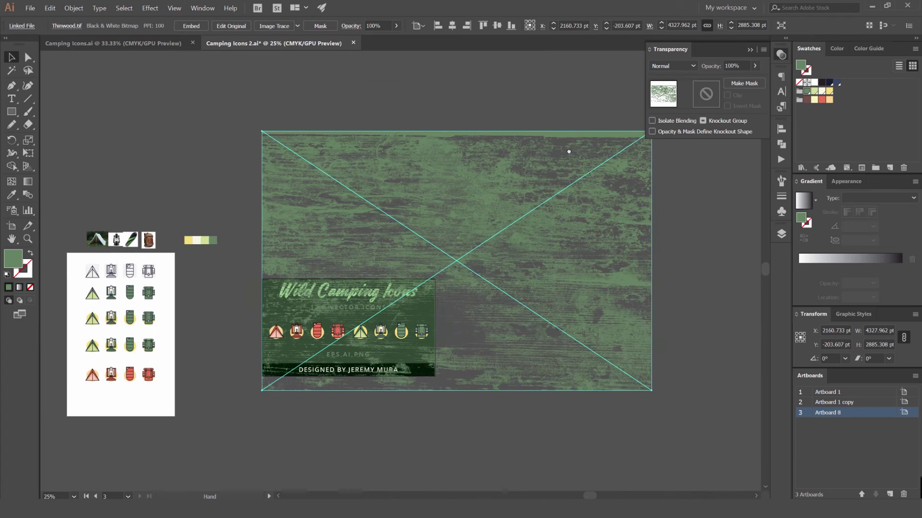
- Scale the wood texture down to about 1923 × 1282 pt and center it vertically on the artboard
left_click_drag(602, 134, 400, 268)
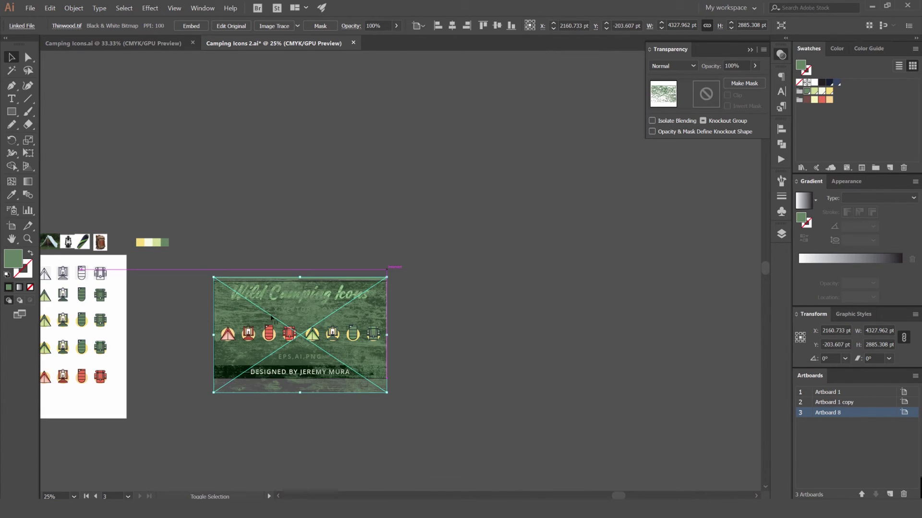
scroll(268, 301, "up", 1)
left_click_drag(381, 382, 434, 339)
scroll(439, 361, "up", 1)
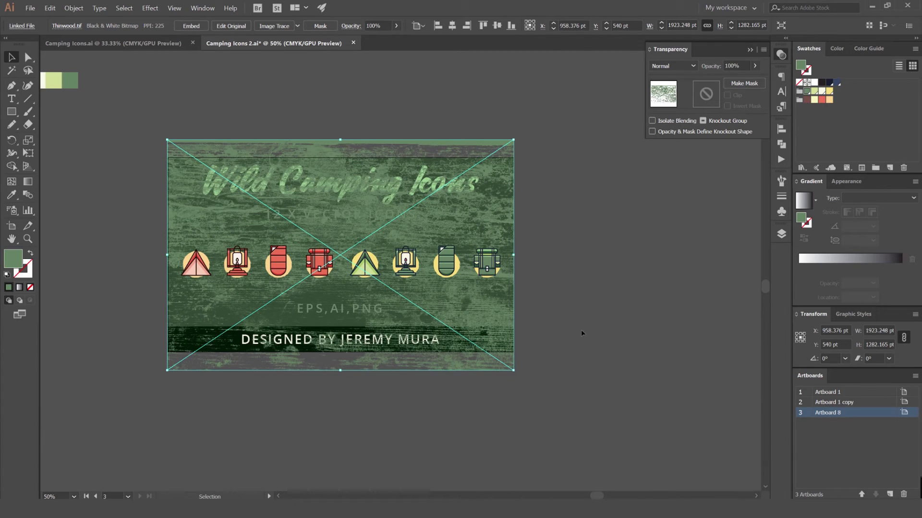
- Compare blend modes such as Multiply, Screen, Soft Light and Lighten on the wood texture, and choose Overlay
left_click_drag(524, 324, 607, 286)
scroll(681, 68, "down", 2)
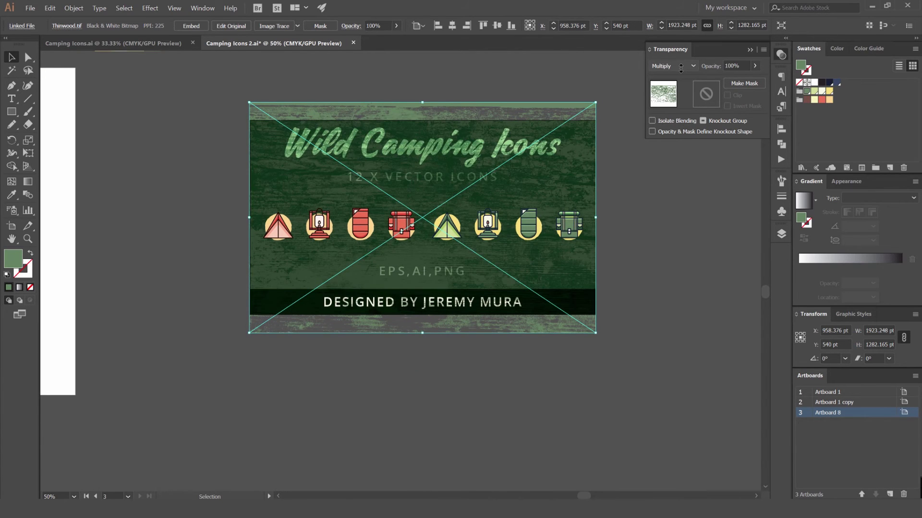
scroll(680, 67, "down", 1)
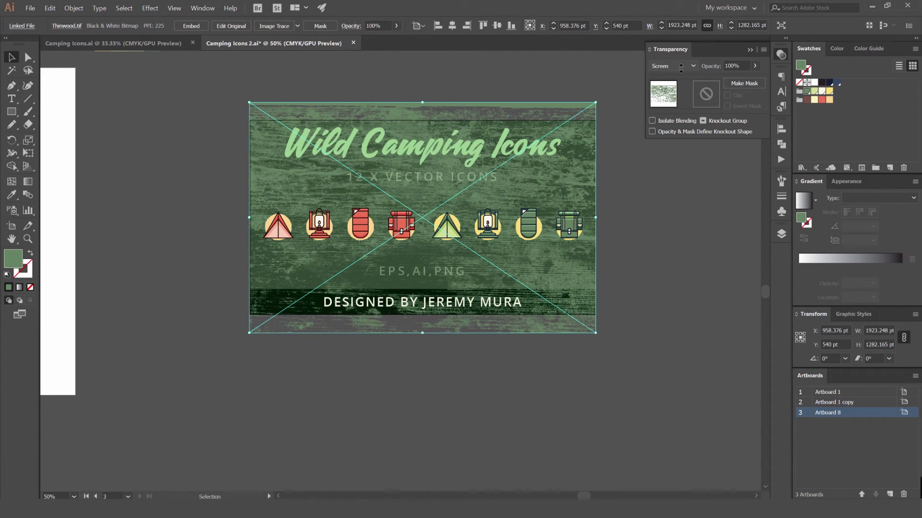
scroll(680, 67, "down", 2)
scroll(681, 67, "down", 1)
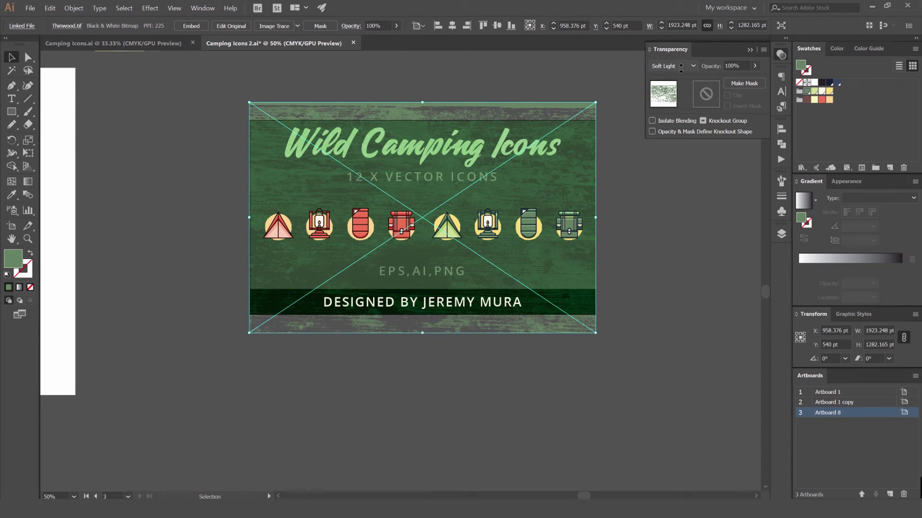
scroll(680, 67, "down", 1)
scroll(681, 69, "up", 8)
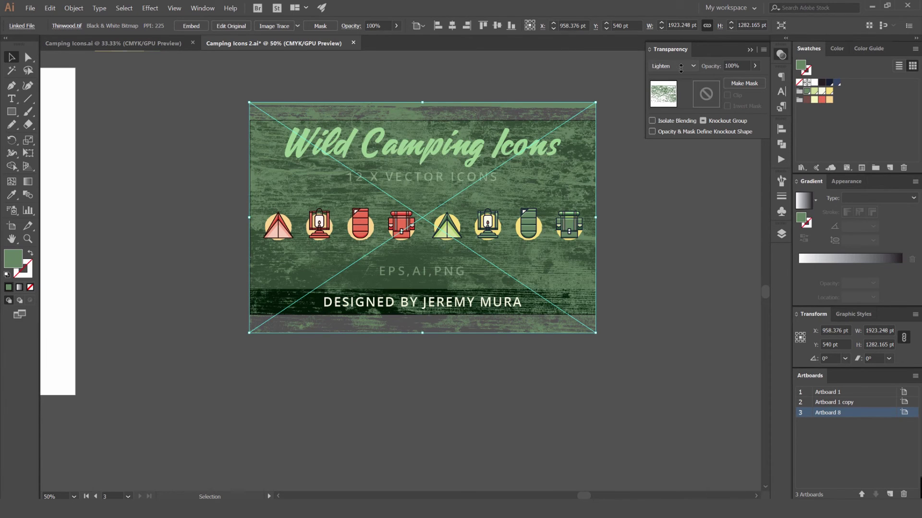
scroll(680, 69, "down", 2)
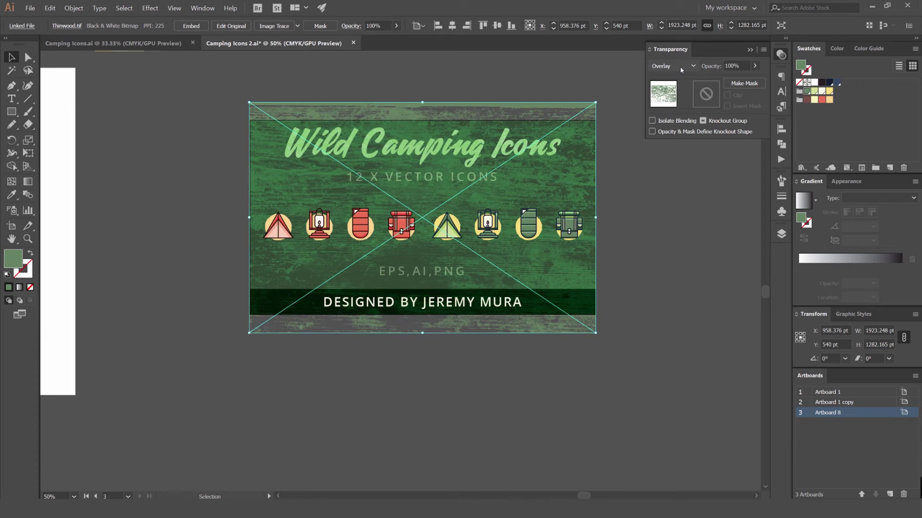
- Set the wood texture's opacity to 50%
left_click(727, 66)
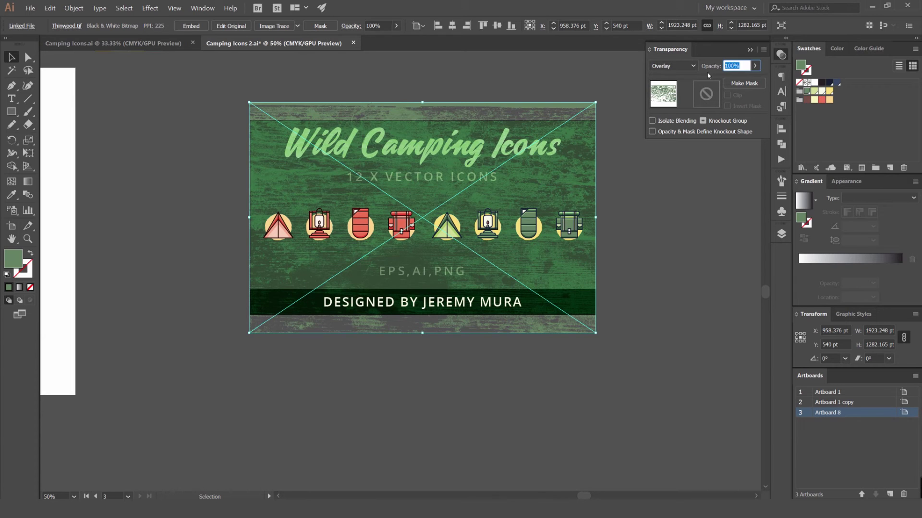
type("40")
key("Return")
left_click(735, 66)
key("Return")
- Slide the wood texture off the artwork to compare the design with and without it, and undo the moves
left_click(708, 191)
left_click_drag(595, 175, 301, 174)
key("ctrl+z")
left_click(647, 257)
left_click_drag(558, 194, 220, 194)
scroll(520, 208, "up", 2)
key("ctrl+z")
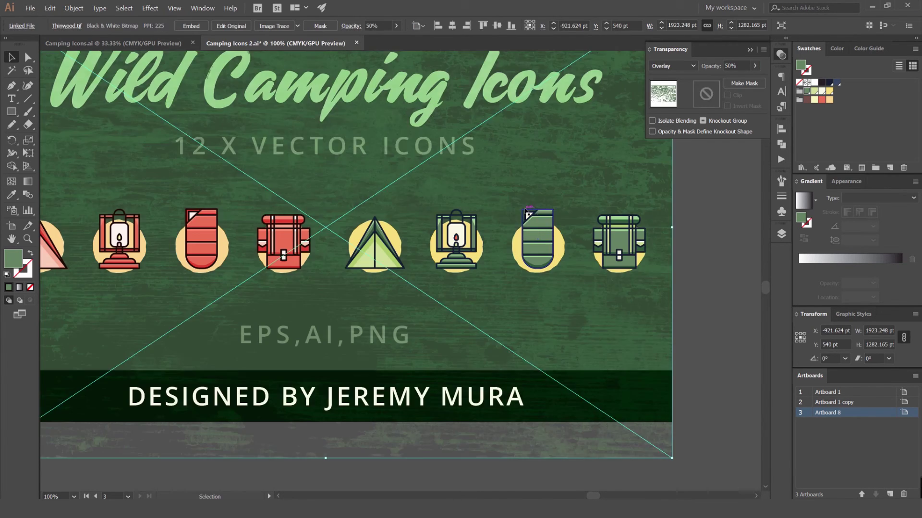
scroll(548, 214, "down", 2)
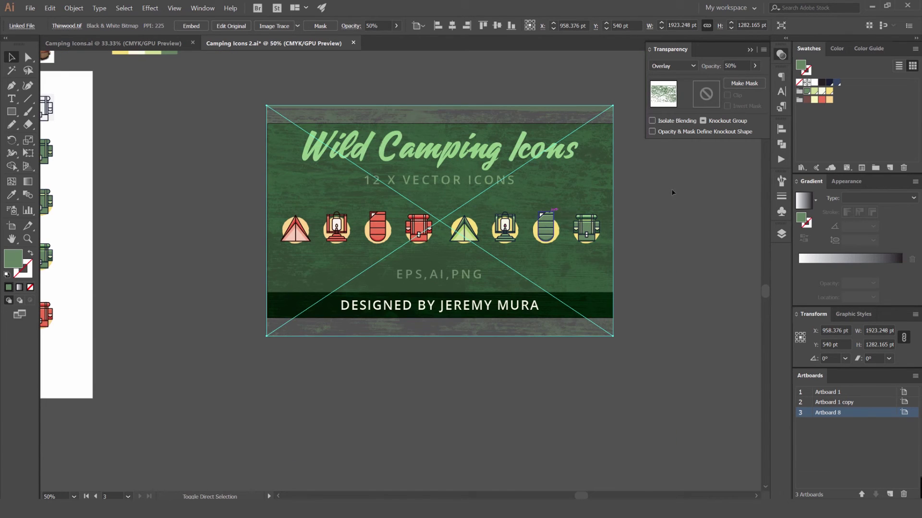
- Try moving the wood texture from the Presentation layer to the Stroke layer and inspect it over the icons
left_click(780, 234)
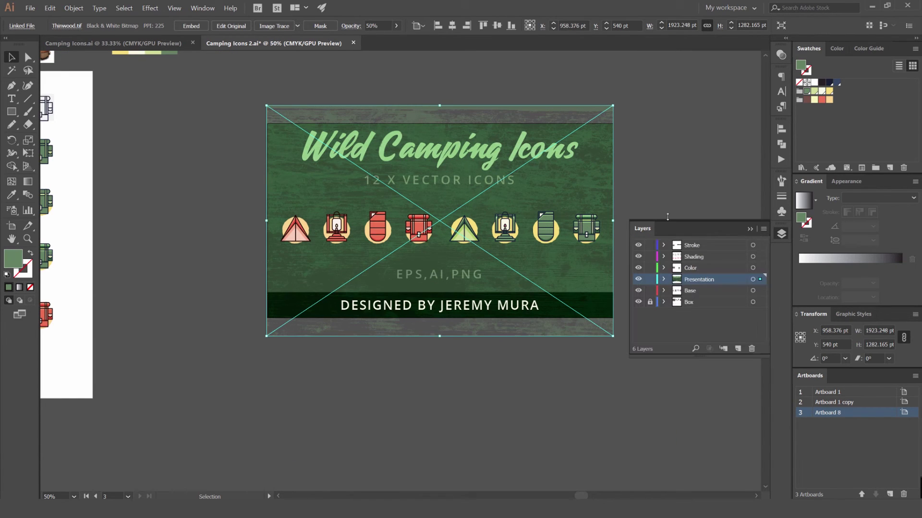
scroll(598, 195, "up", 3)
left_click_drag(762, 283, 760, 245)
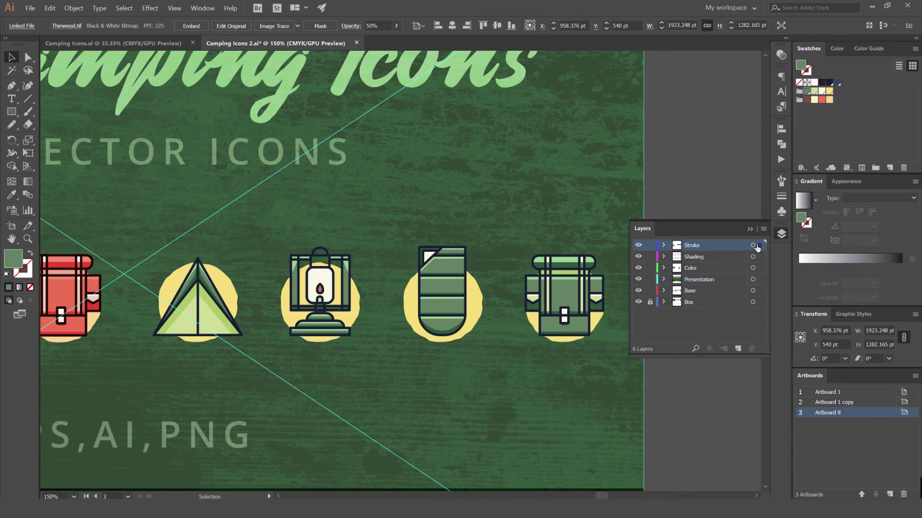
key("ctrl+shift+a")
scroll(309, 323, "up", 5)
scroll(331, 335, "down", 8)
left_click_drag(356, 317, 421, 289)
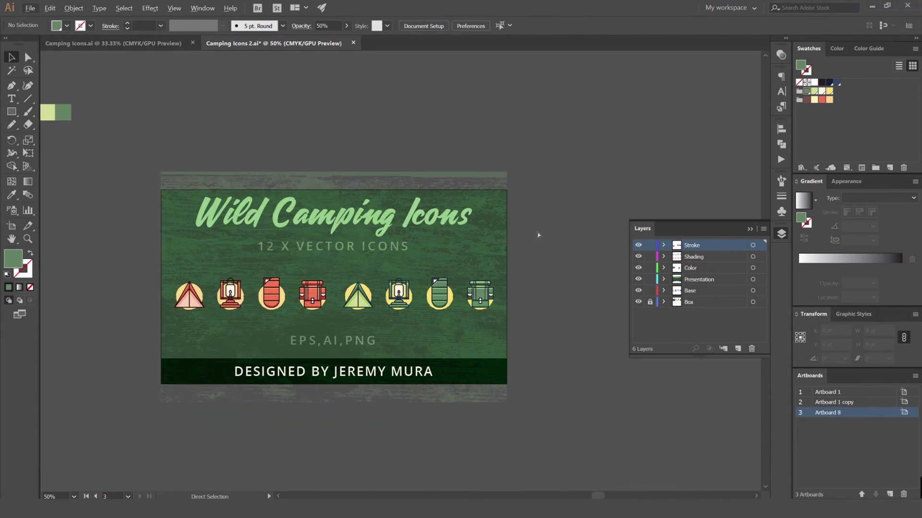
- Undo the wood texture's move to the Stroke layer and hide the layer list
key("ctrl+z")
left_click(515, 269)
left_click_drag(514, 270, 567, 237)
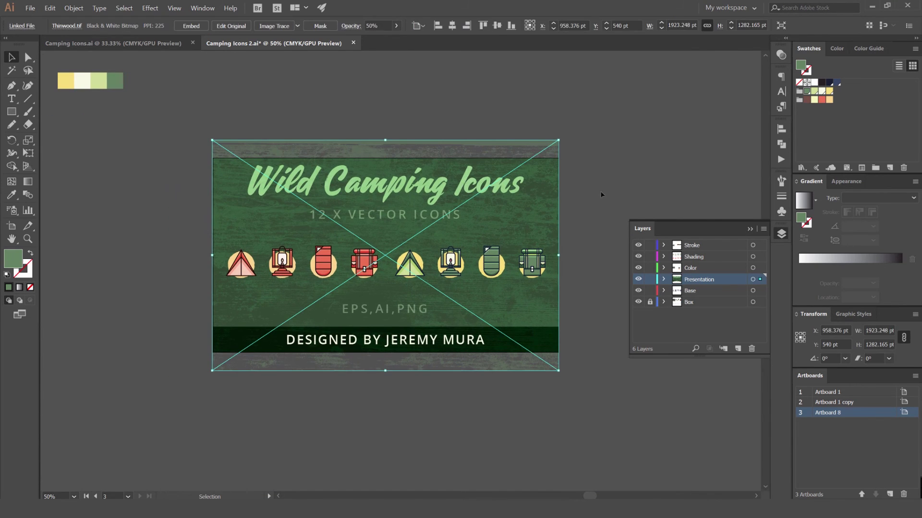
scroll(603, 192, "down", 2)
scroll(601, 194, "up", 3)
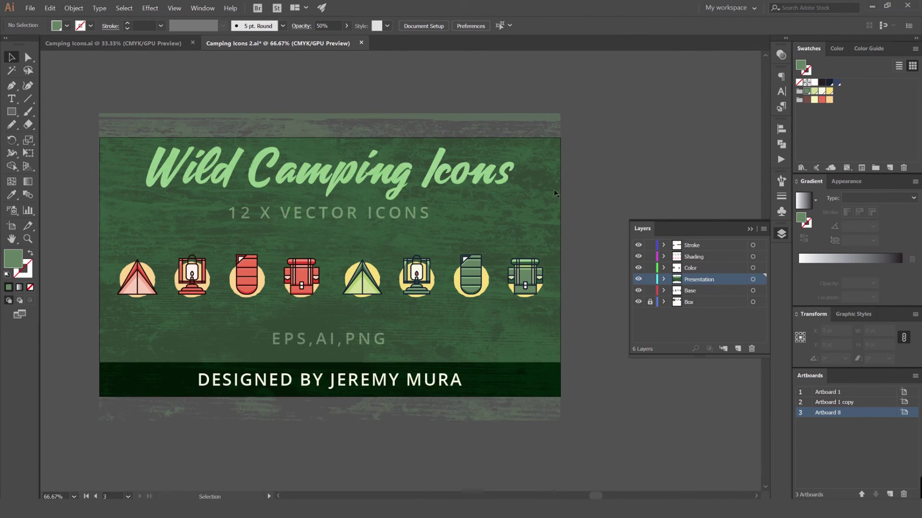
key("F7")
left_click_drag(580, 198, 628, 167)
left_click(593, 158)
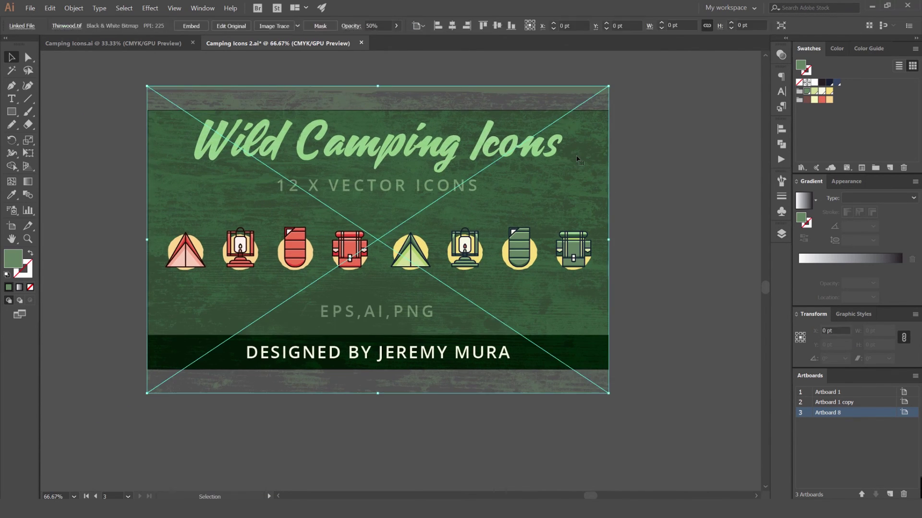
- Prepare a Save for Web export of the artboard in JPEG format and cancel it before saving
left_click(31, 8)
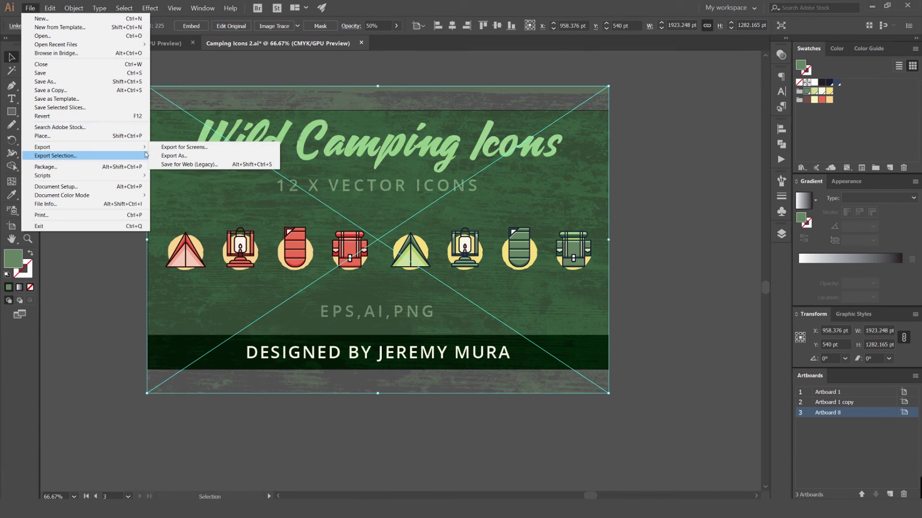
left_click(180, 163)
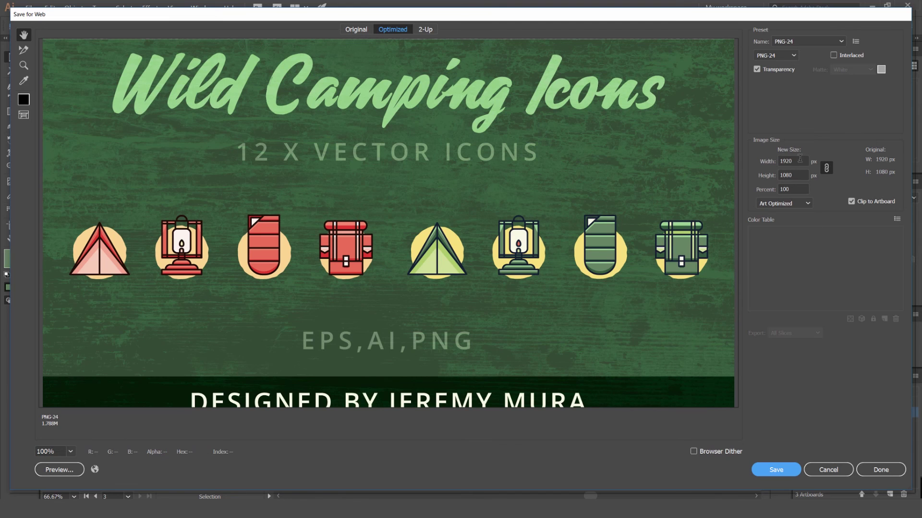
left_click(776, 56)
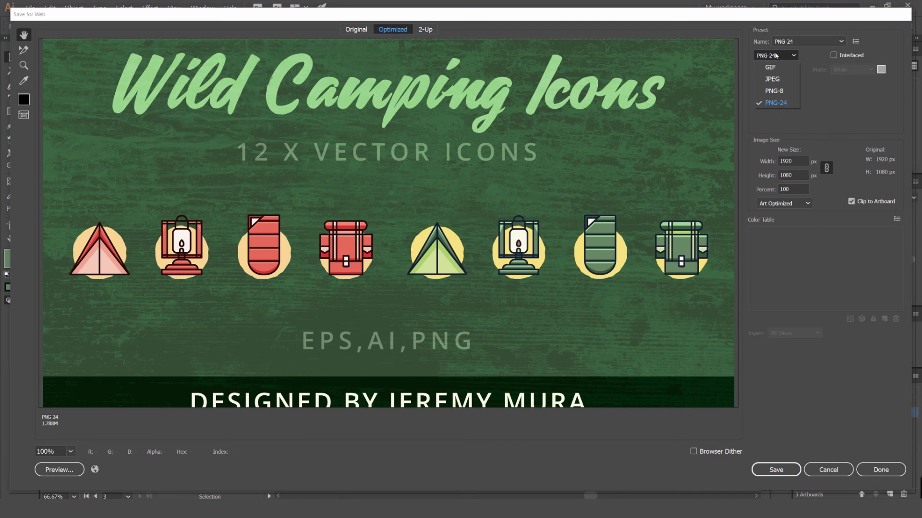
left_click(772, 79)
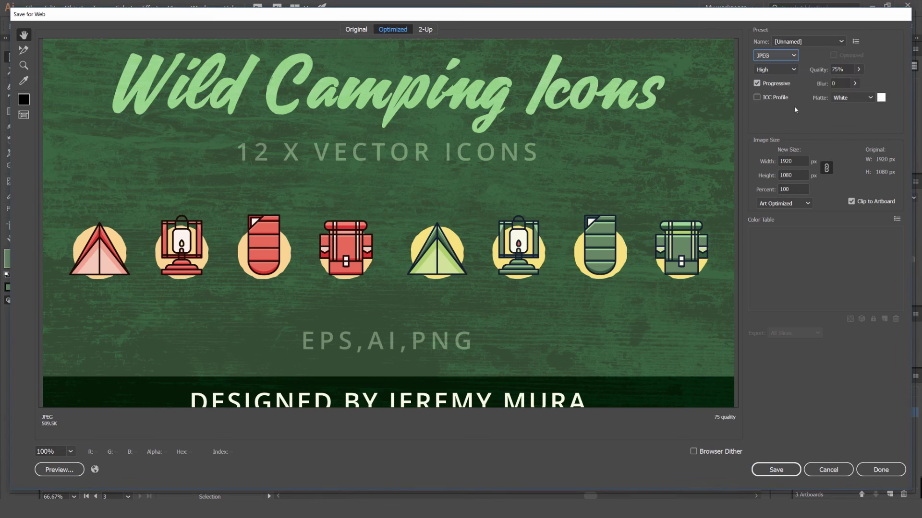
left_click(776, 473)
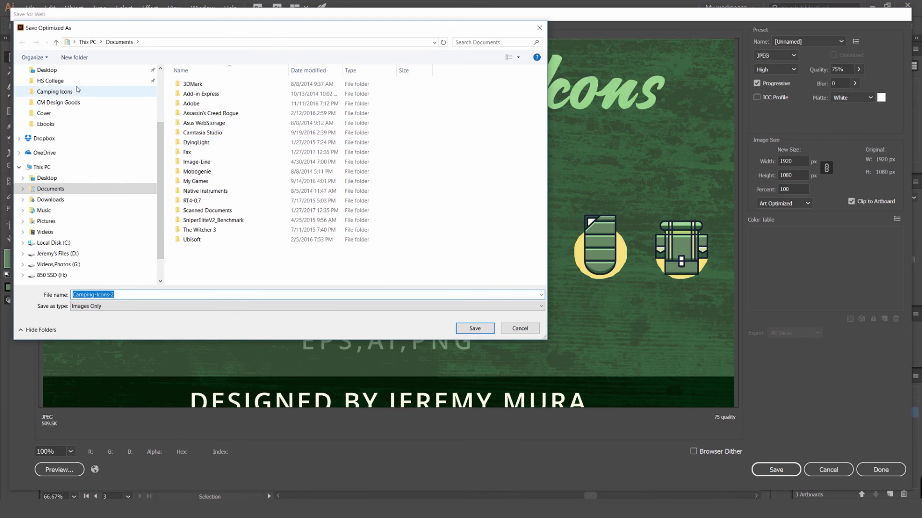
left_click(521, 330)
left_click(839, 471)
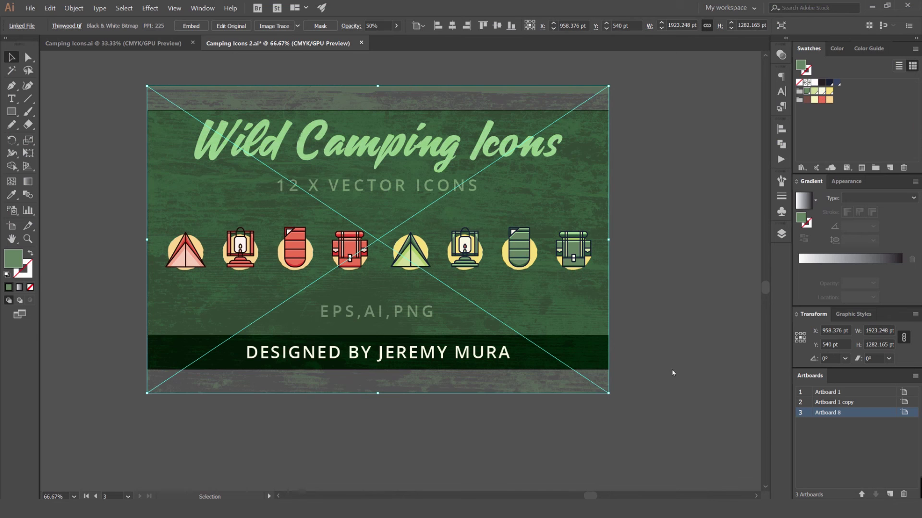
left_click(635, 285)
left_click_drag(526, 220, 561, 220)
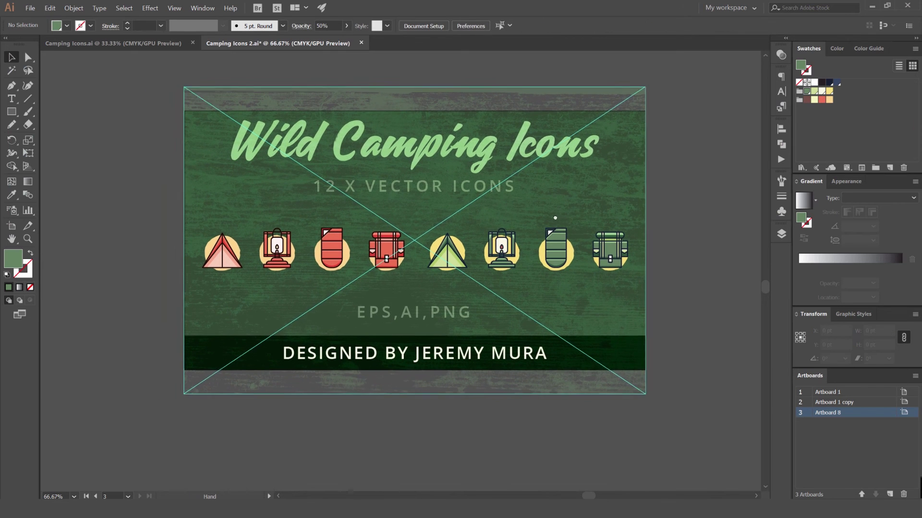
left_click(488, 145)
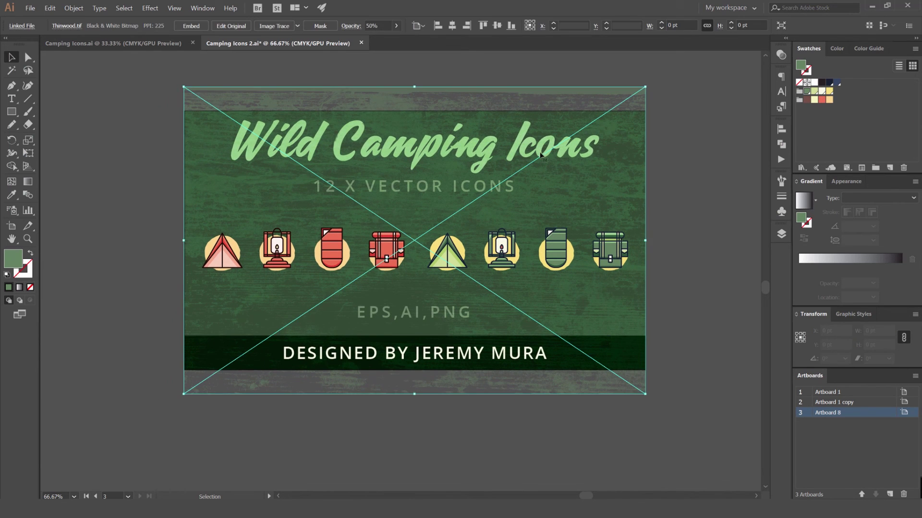
left_click(702, 162)
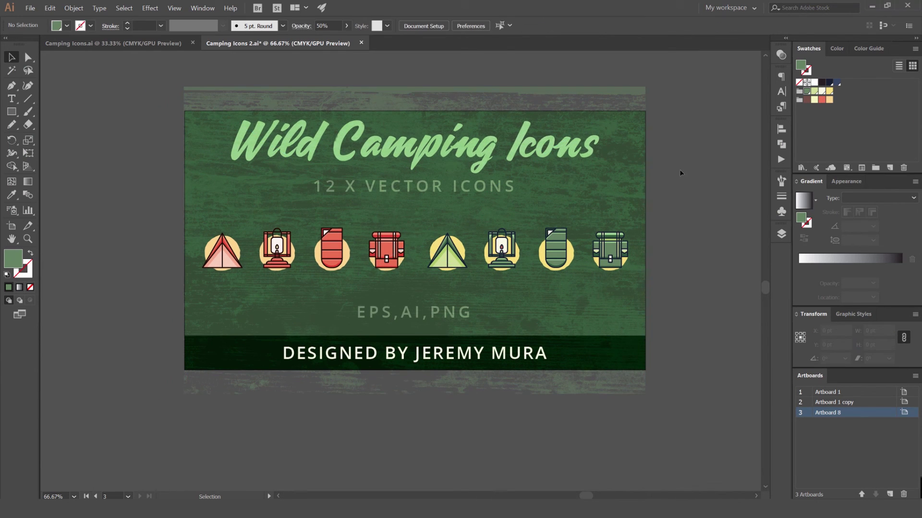